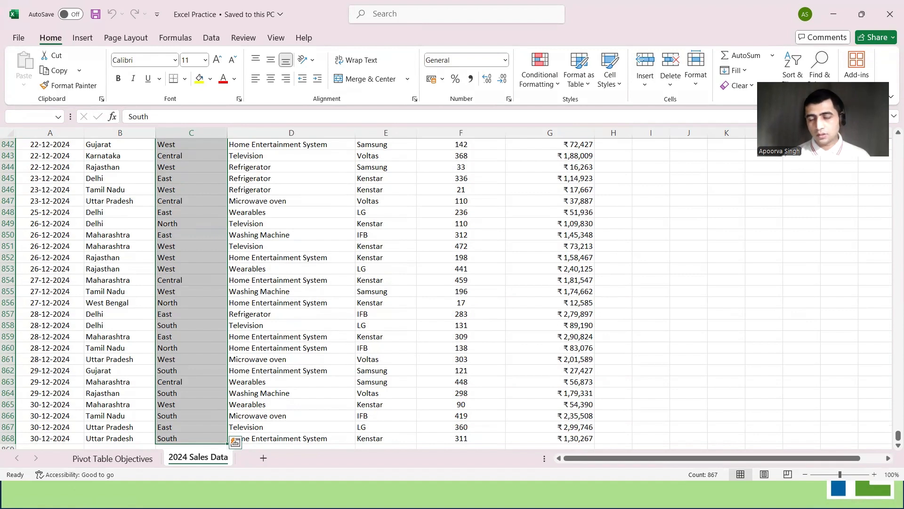
Review the distinct entries in the State and Region filter lists of the 2024 Sales Data sheet without filtering.
key(ctrl+Up)
key(Down)
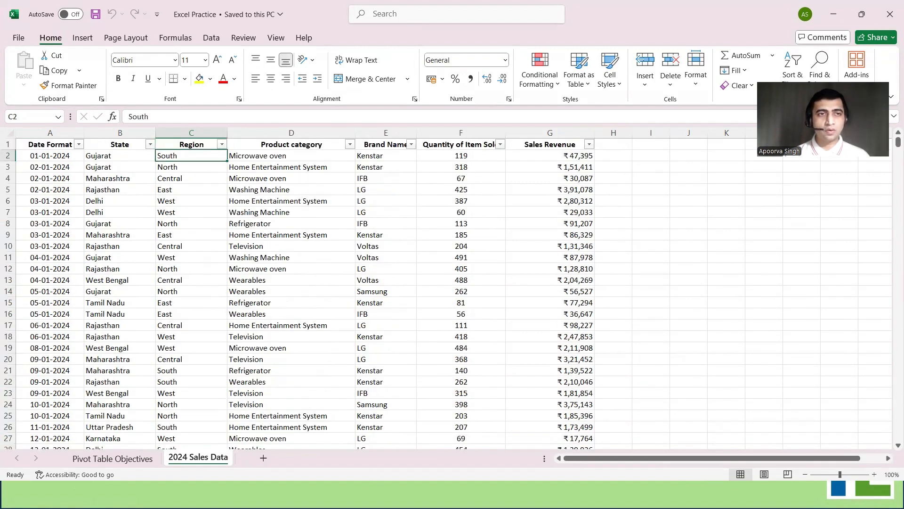
key(Left)
key(Up)
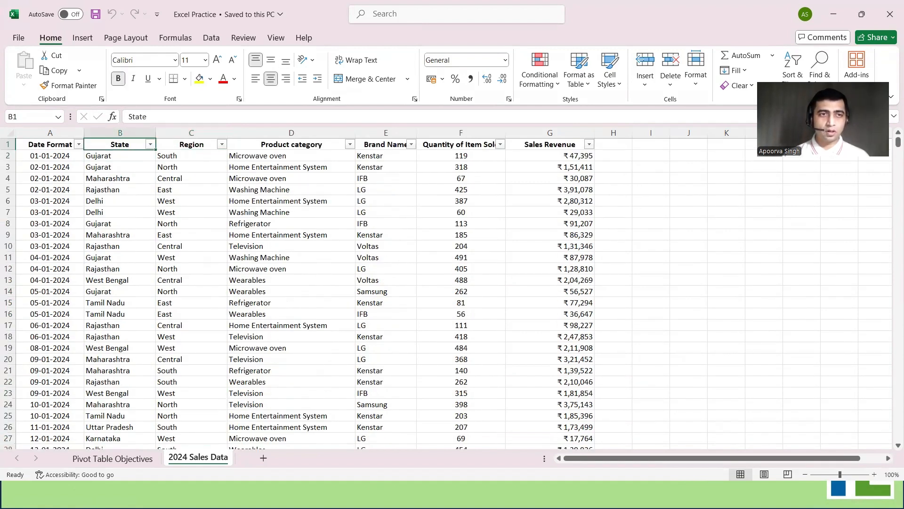
key(alt+Down)
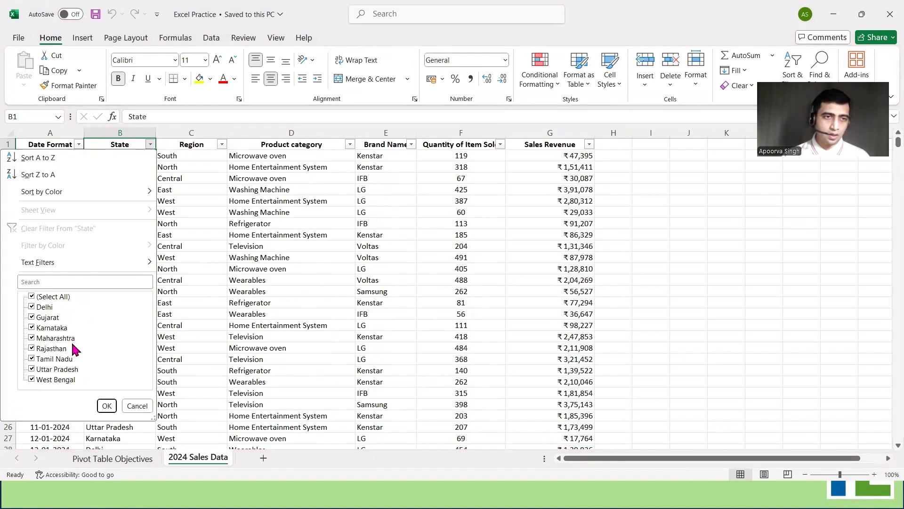
click(131, 406)
key(Right)
key(alt+Down)
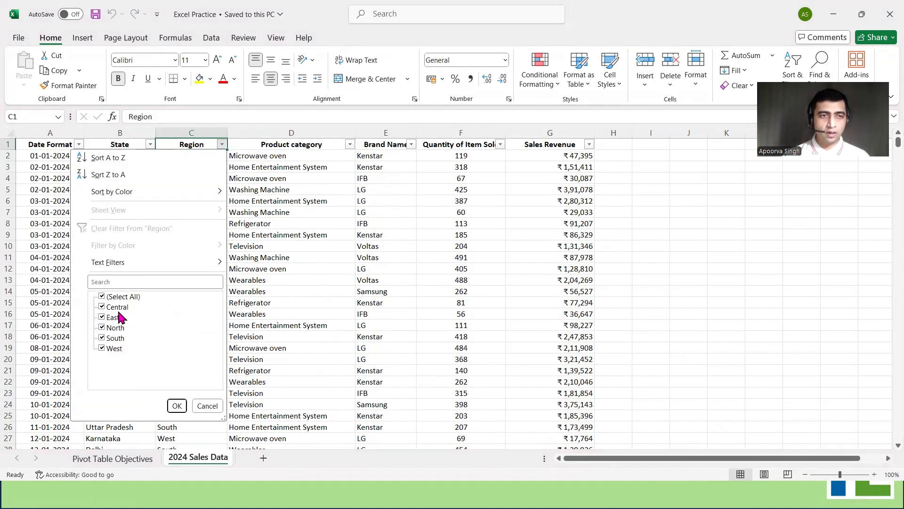
click(202, 406)
Review the distinct entries in the Product category and Brand Name filter lists without filtering.
key(Right)
key(alt+Down)
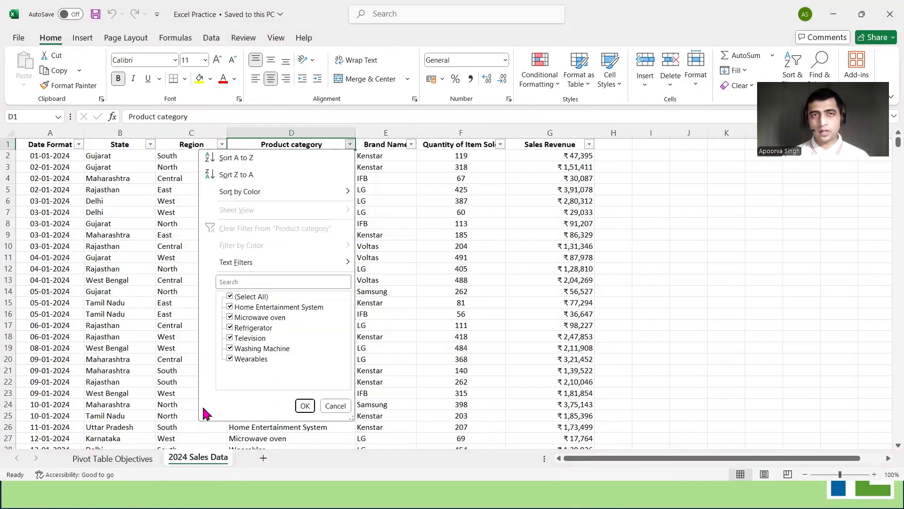
key(Escape)
key(Right)
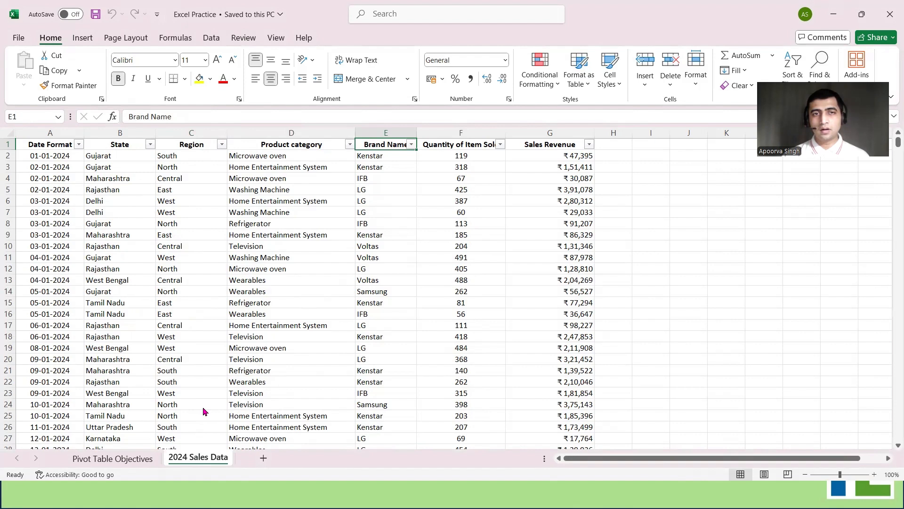
key(alt+Down)
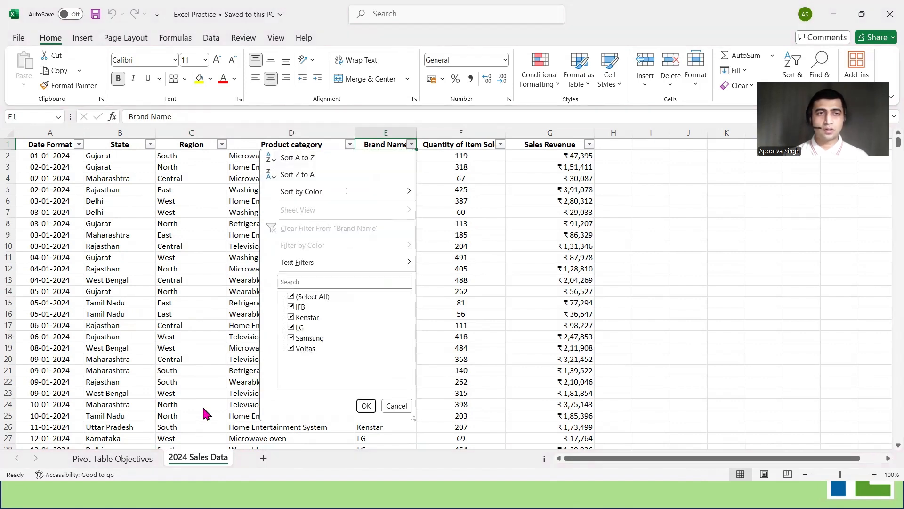
key(Escape)
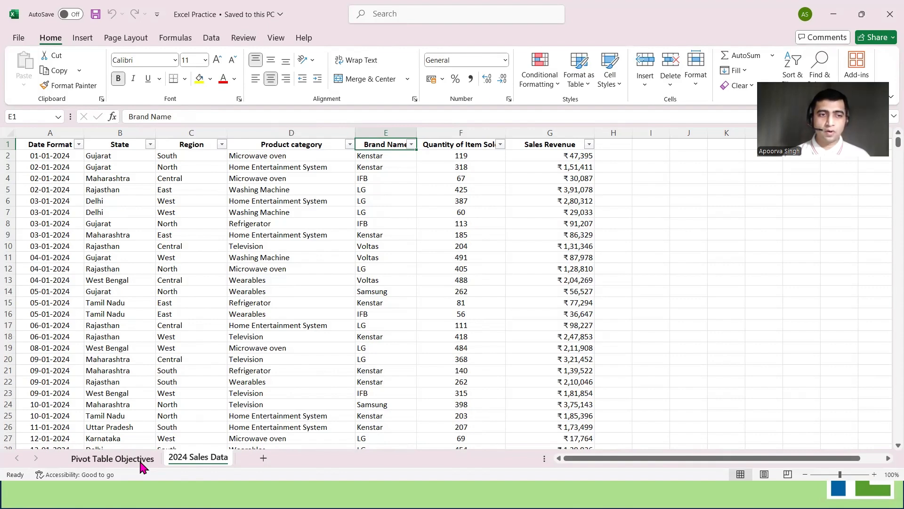
Read the objective statements on the Pivot Table Objectives sheet and return to the 2024 Sales Data sheet.
click(112, 458)
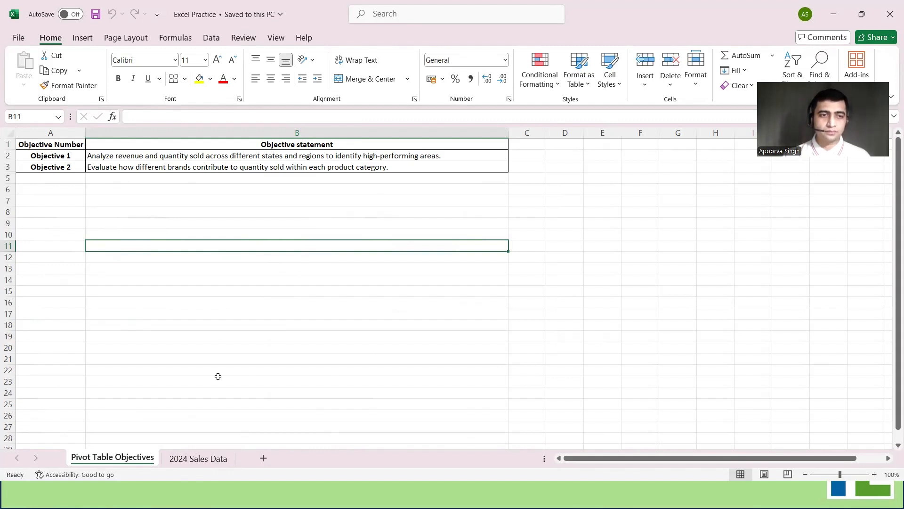
click(213, 461)
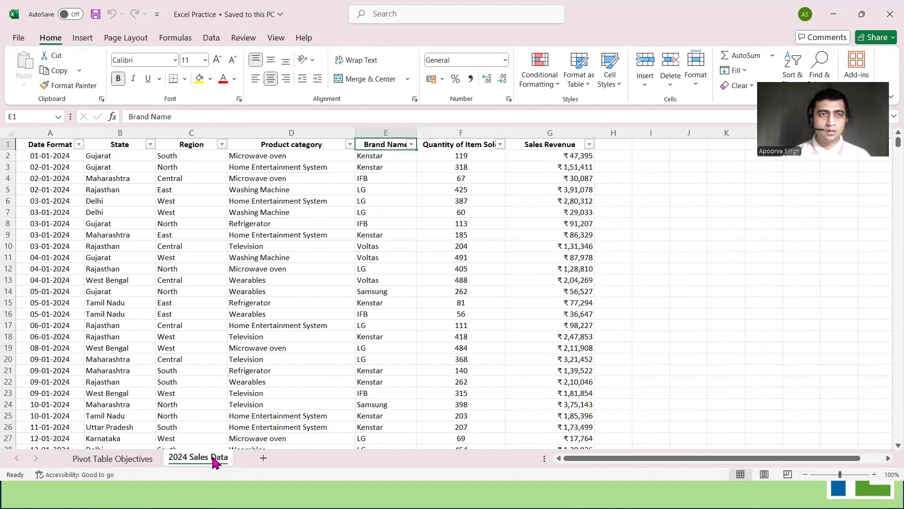
Select the whole sales data range from A1 through column G, row 868, and create a PivotTable from it on a new worksheet.
click(63, 144)
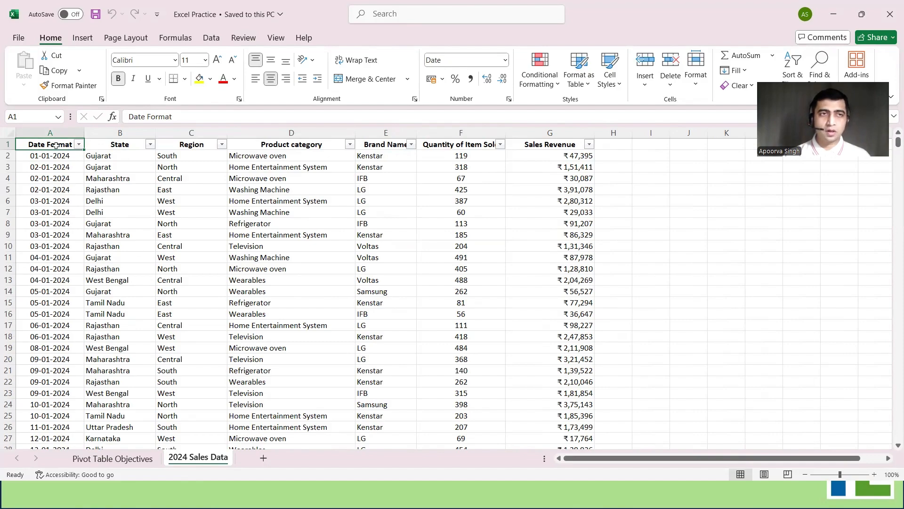
key(ctrl+shift+Right)
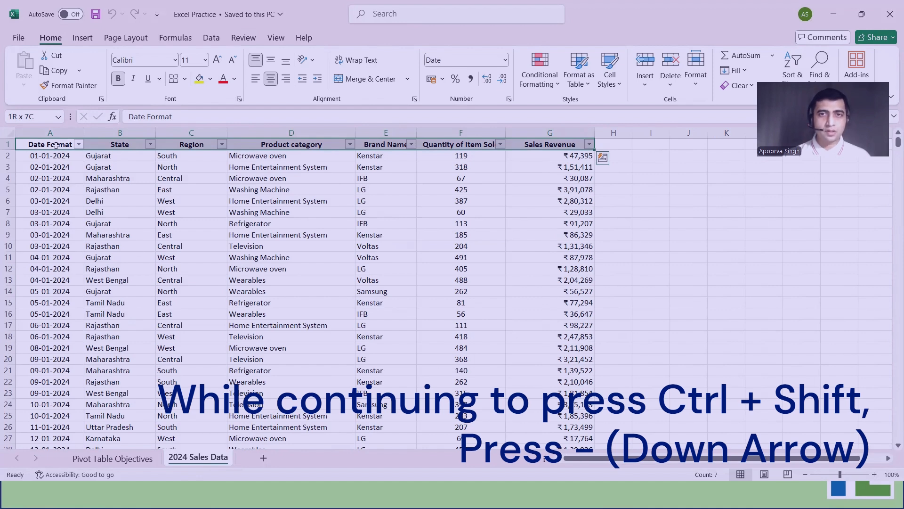
key(ctrl+shift+Down)
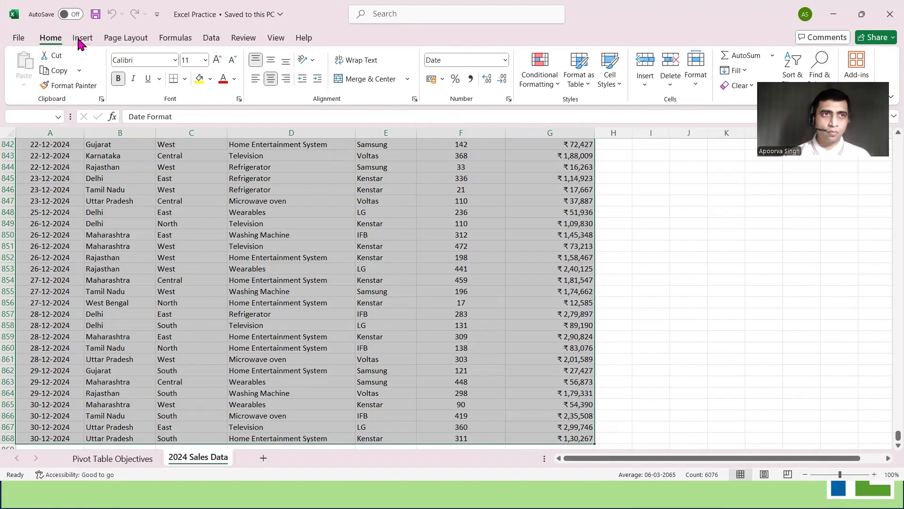
click(83, 40)
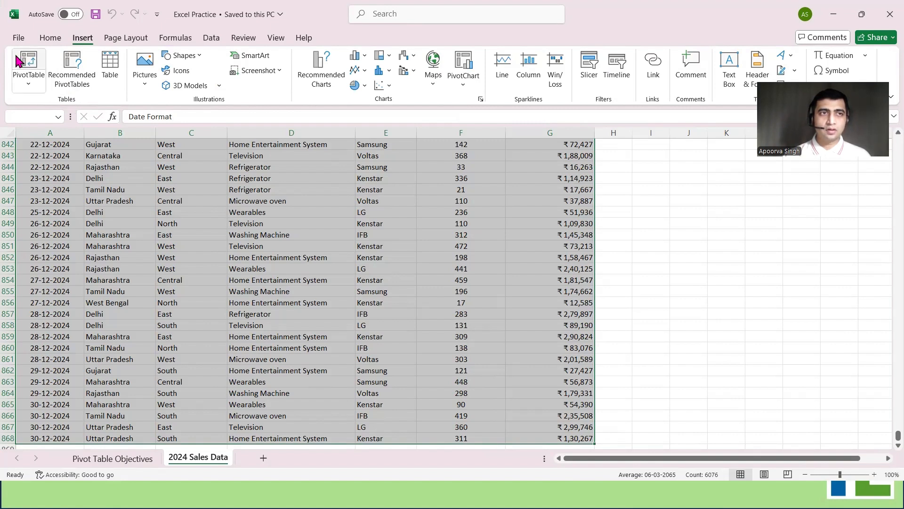
click(29, 81)
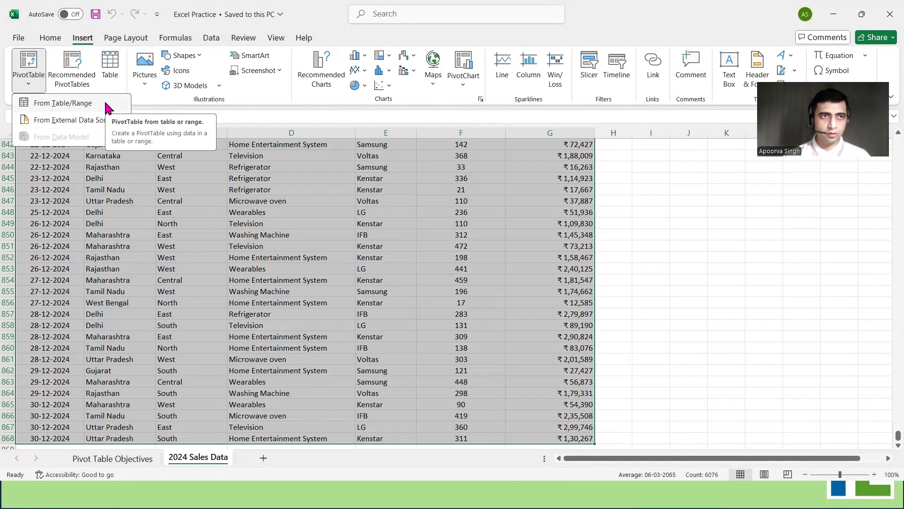
click(63, 102)
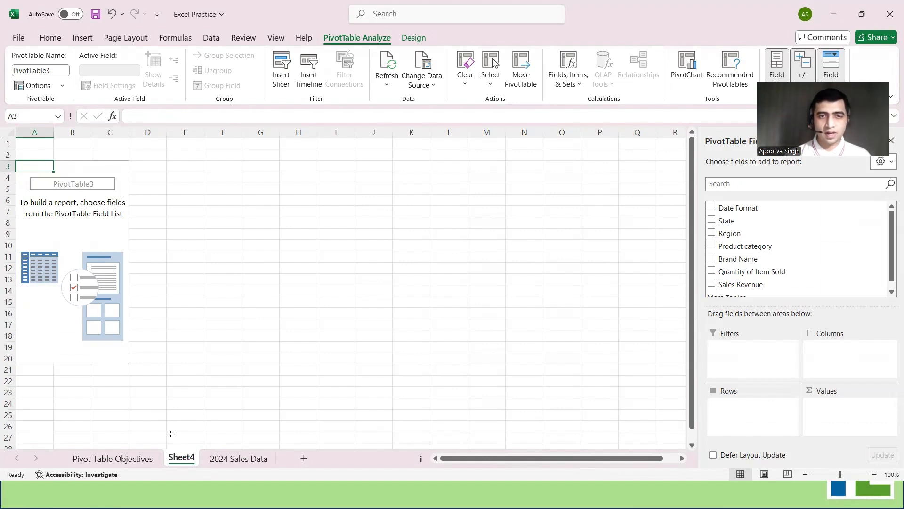
Rename the new PivotTable worksheet as "Objective 1 Pivot".
double_click(188, 456)
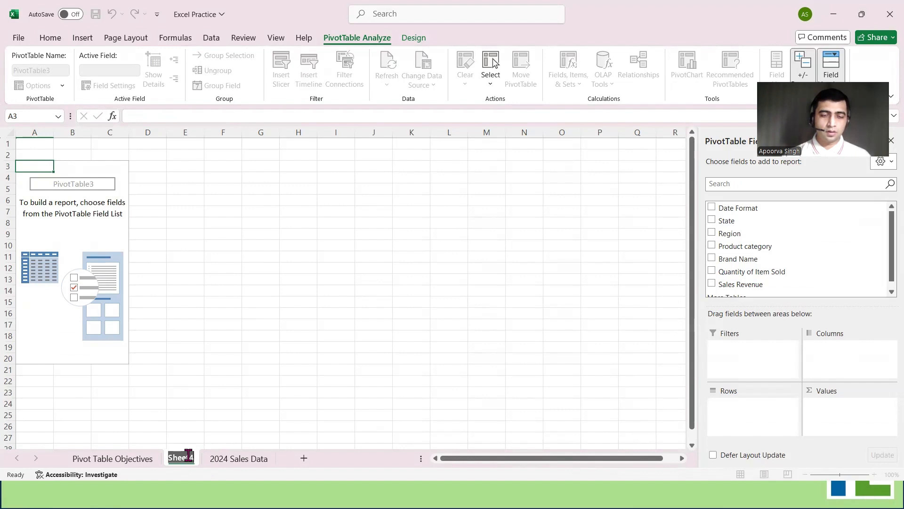
text(Obje)
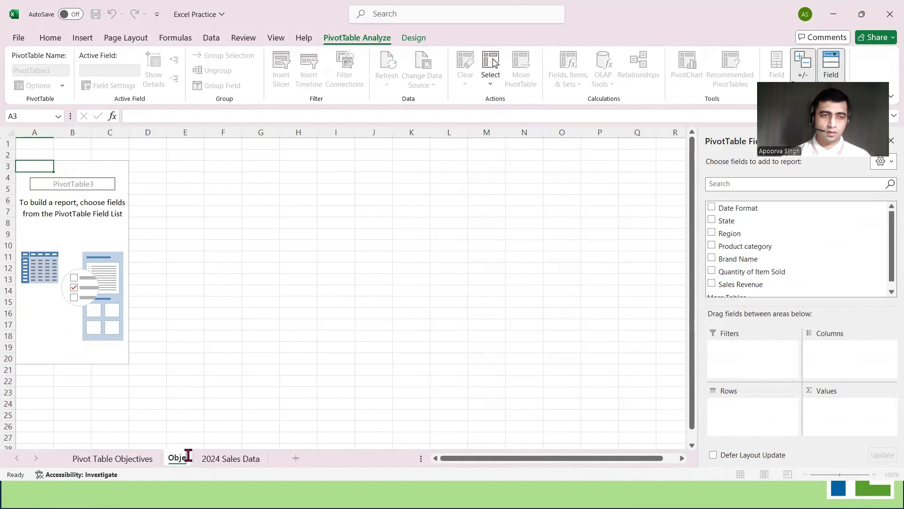
text(ctive 1 Pivot)
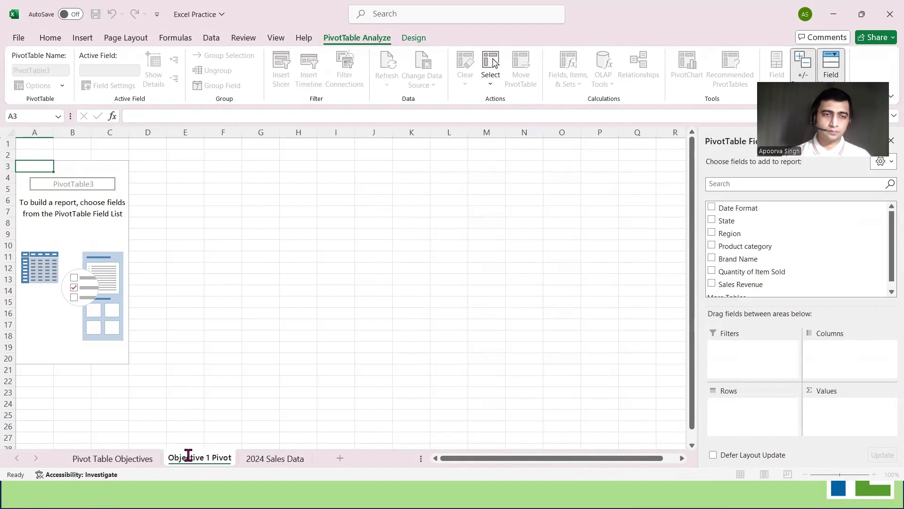
key(Return)
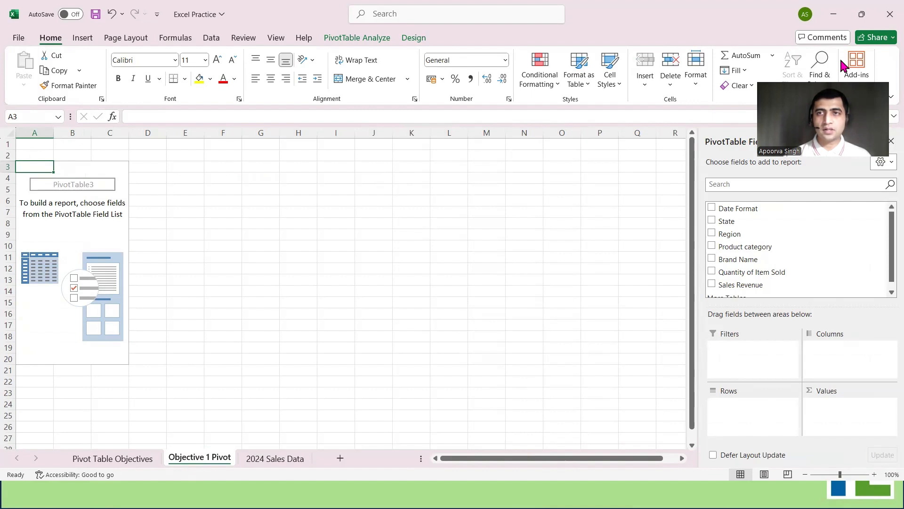
Deselect and reselect the empty PivotTable, and hide its field list and show it again.
drag(840, 61, 544, 349)
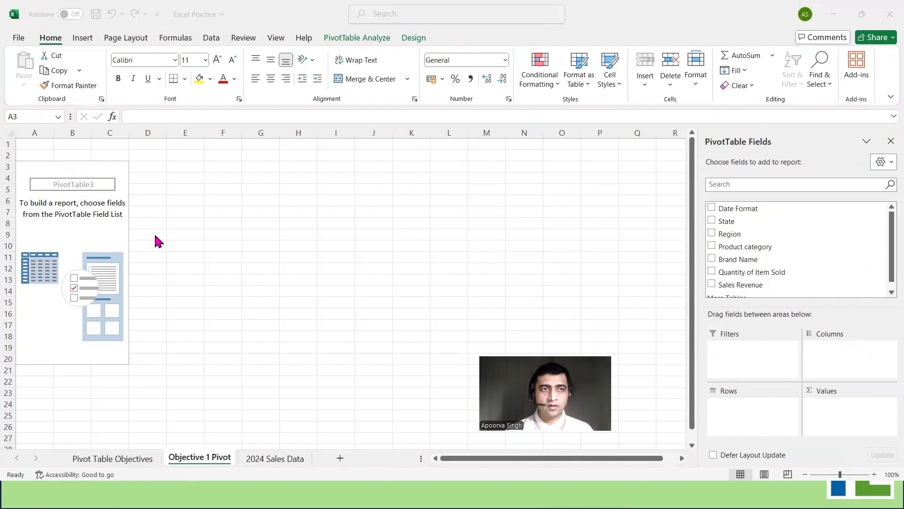
click(92, 236)
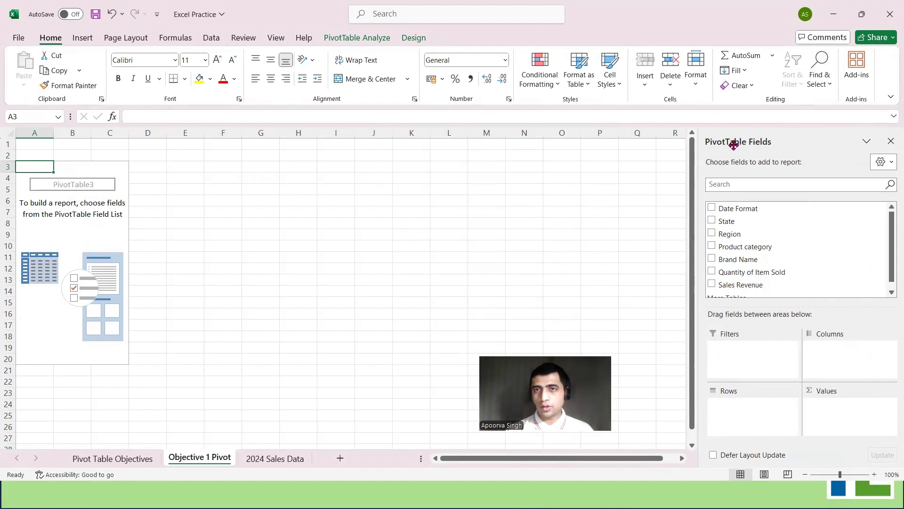
click(211, 234)
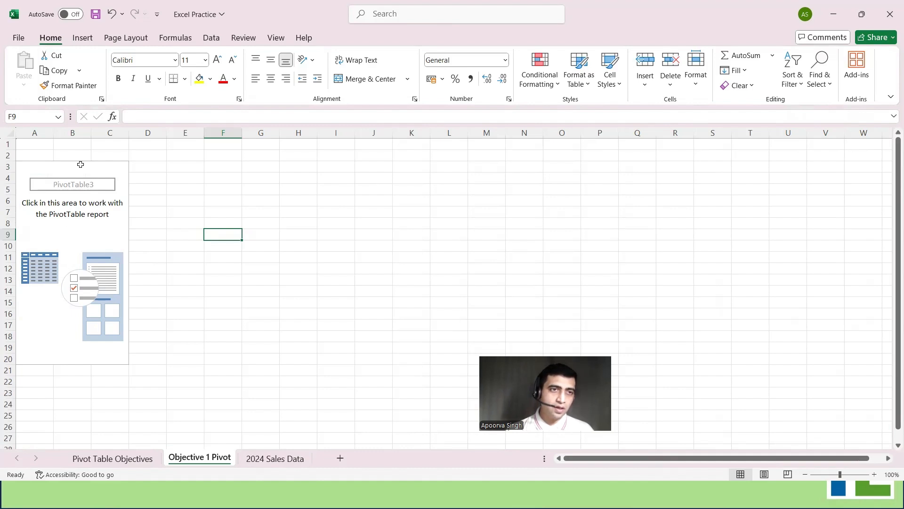
click(72, 234)
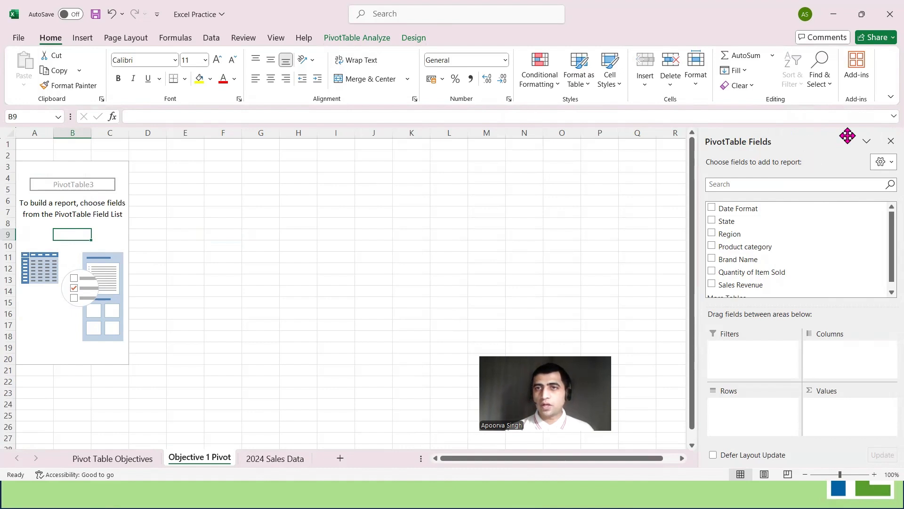
click(890, 141)
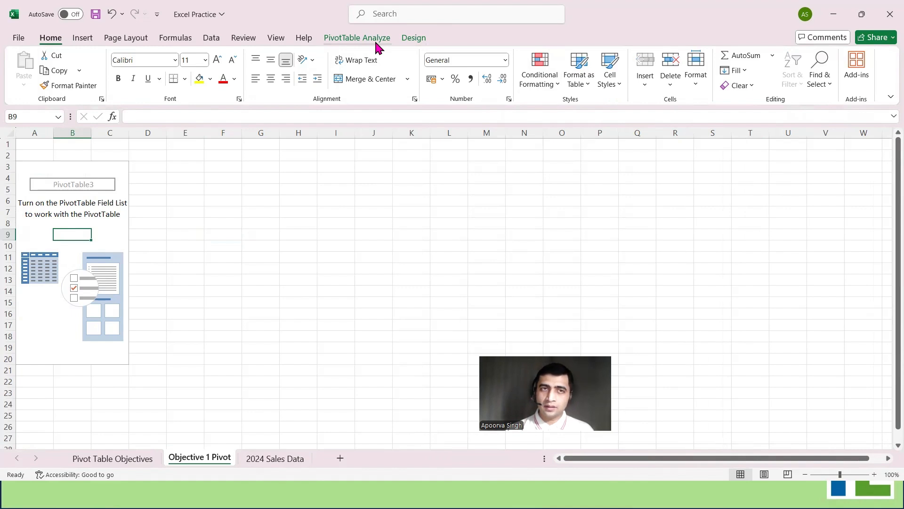
click(374, 39)
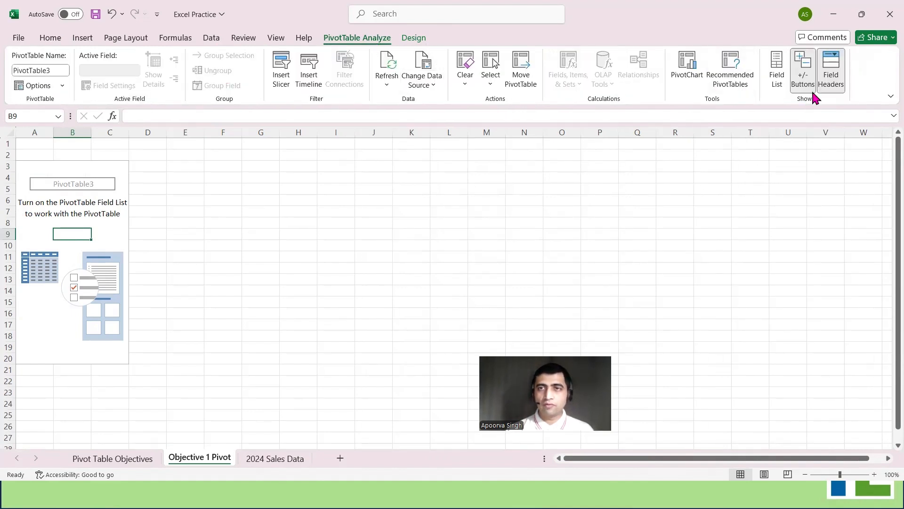
click(778, 71)
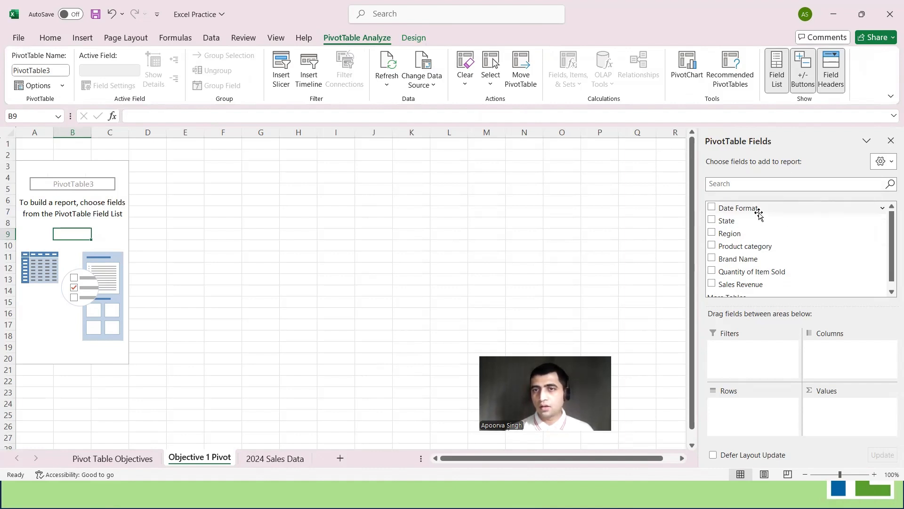
Compare the PivotTable field list with the 2024 Sales Data column headers and reread the Objective 1 statement.
scroll(769, 259, down, 1)
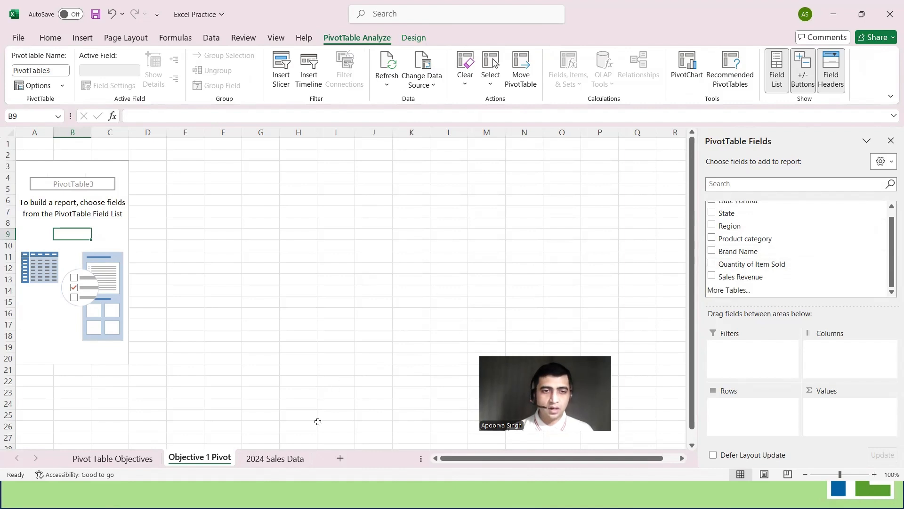
click(281, 459)
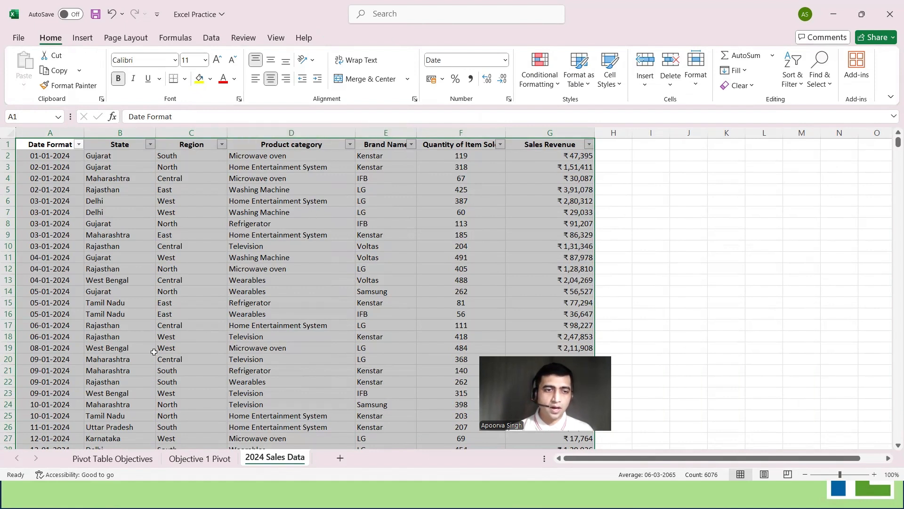
click(197, 460)
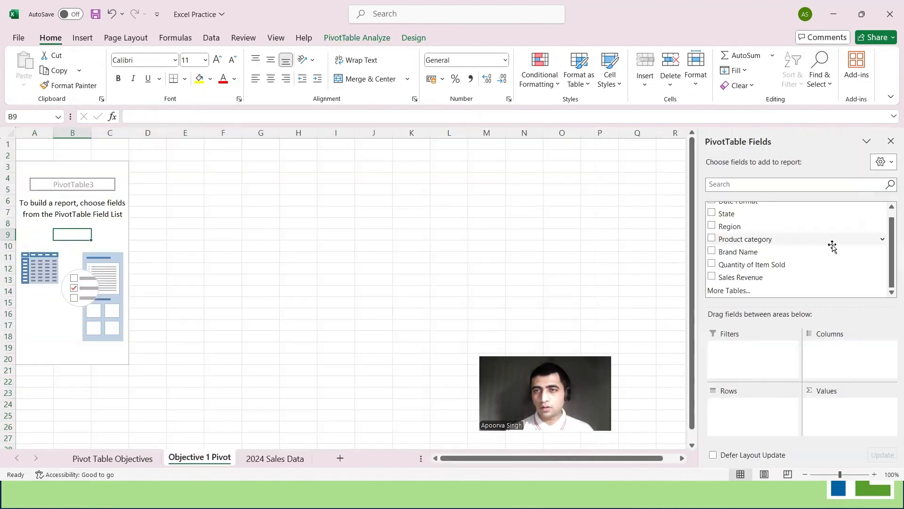
scroll(829, 245, up, 1)
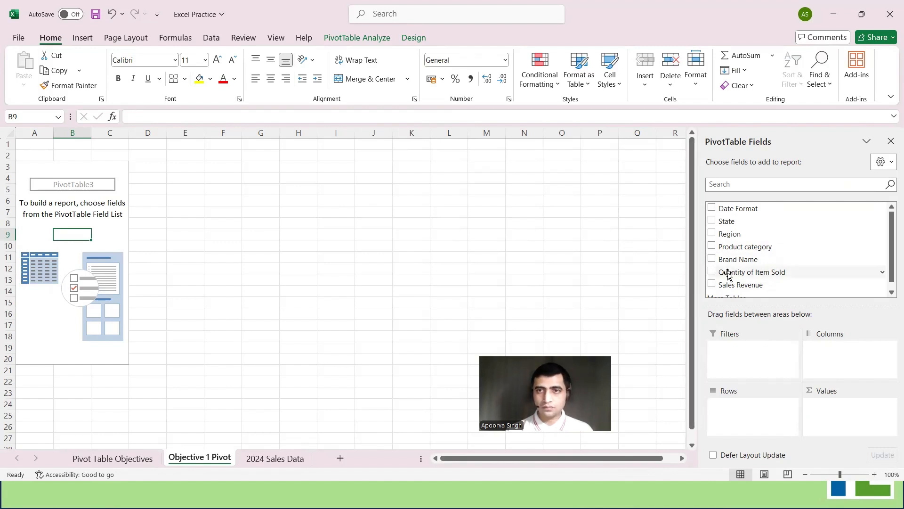
click(137, 460)
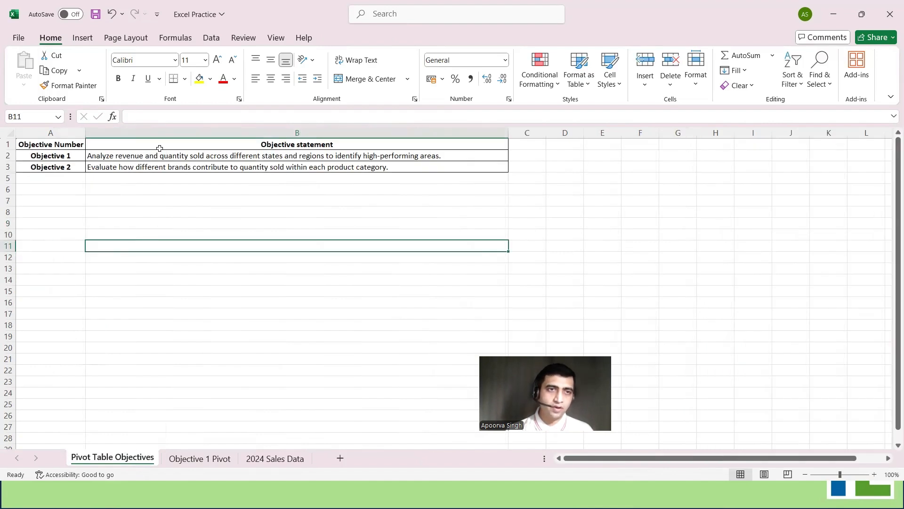
Add Sales Revenue and Quantity of Item Sold as summed values to the PivotTable on the Objective 1 Pivot sheet.
click(216, 460)
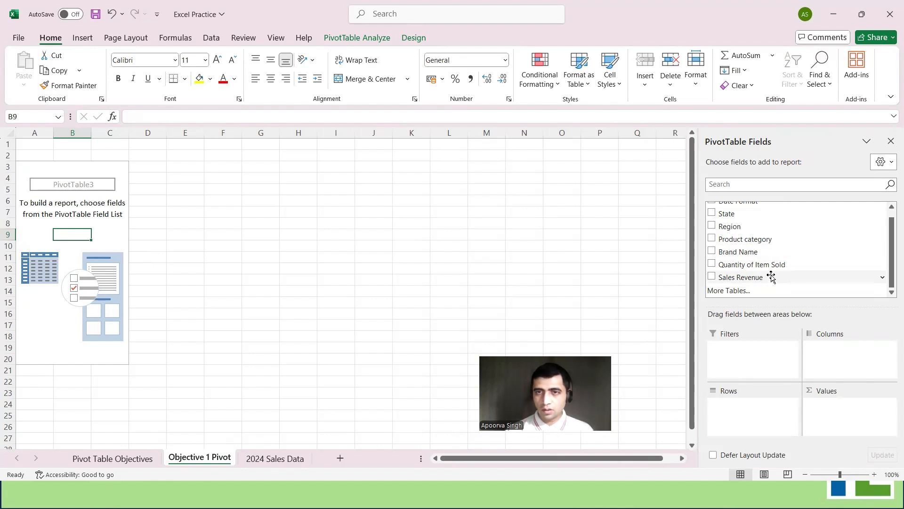
drag(771, 277, 831, 417)
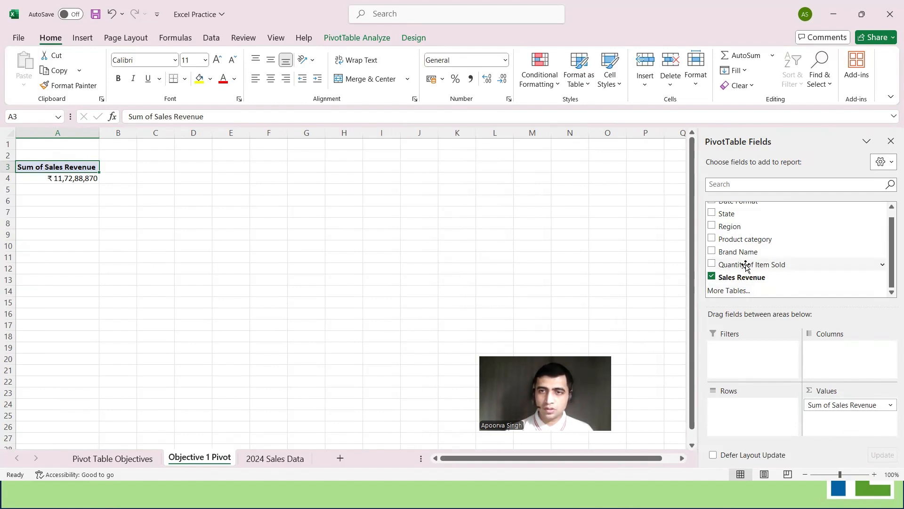
drag(746, 267, 835, 419)
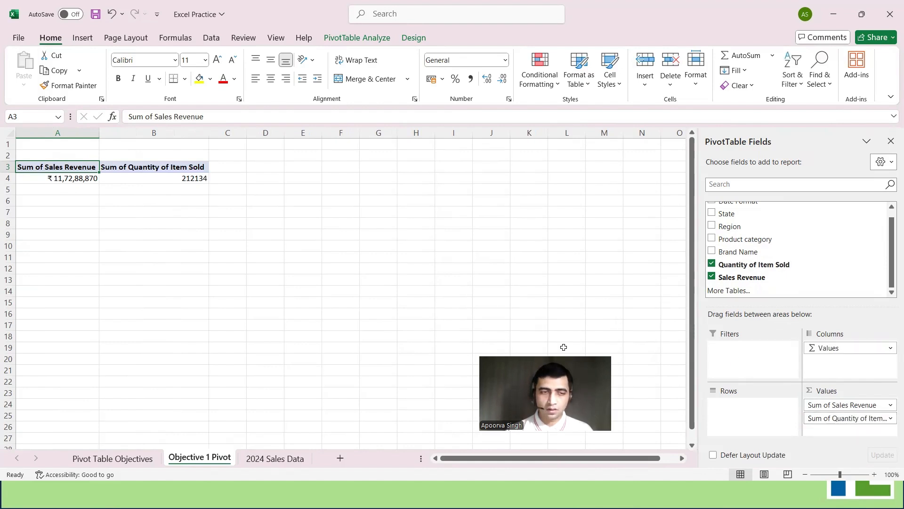
Recheck the Objective 1 statement and add State and Region as row fields in the Objective 1 Pivot, with Region nested under State.
click(128, 460)
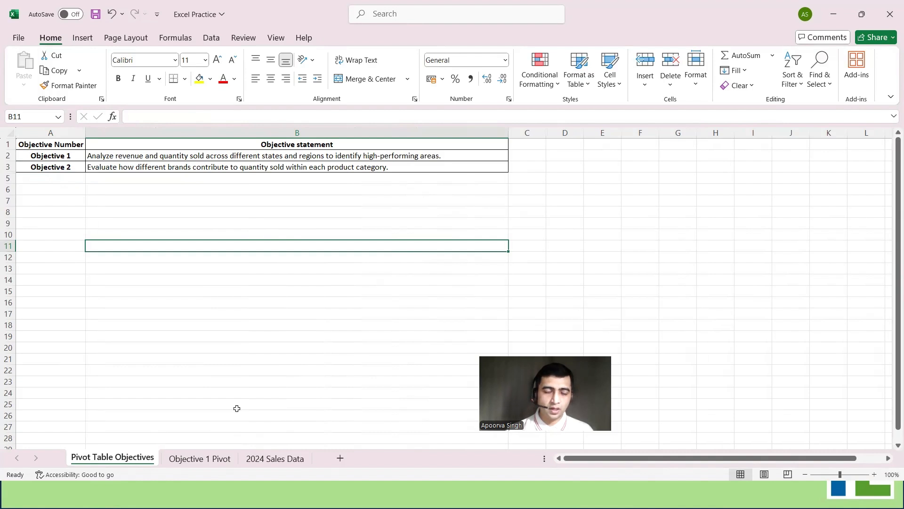
click(205, 463)
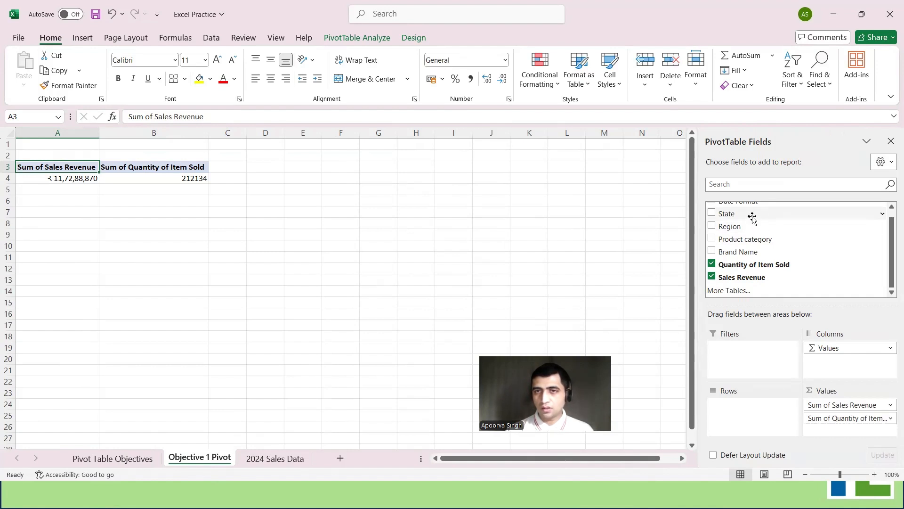
drag(751, 215, 738, 407)
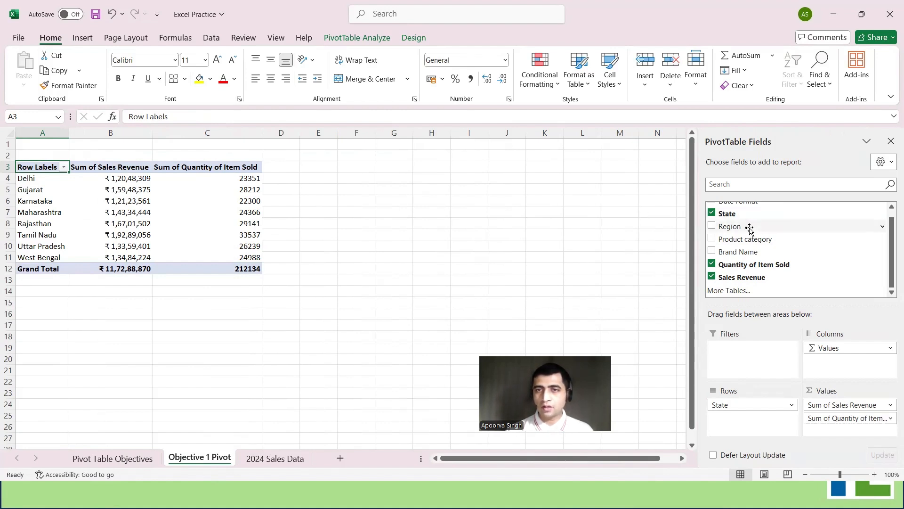
drag(749, 229, 756, 411)
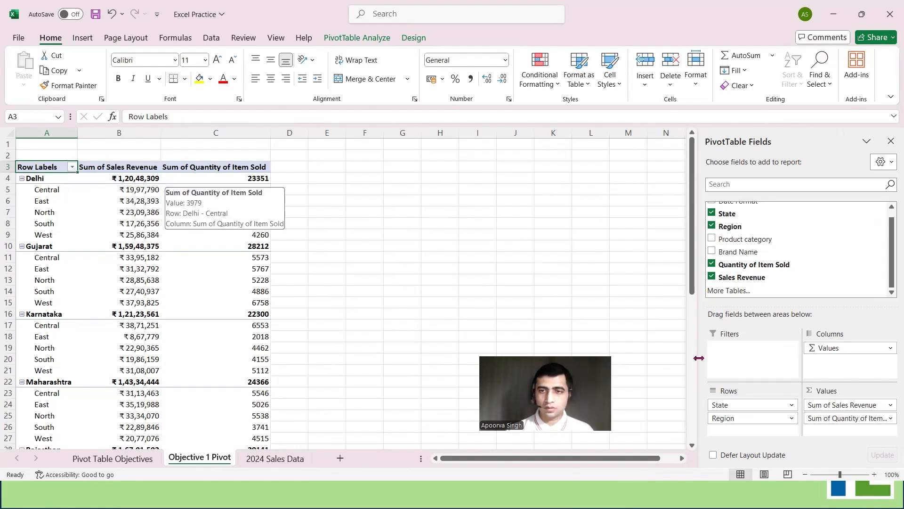
Remove Region from the PivotTable rows and add it back beneath State.
drag(738, 418, 769, 255)
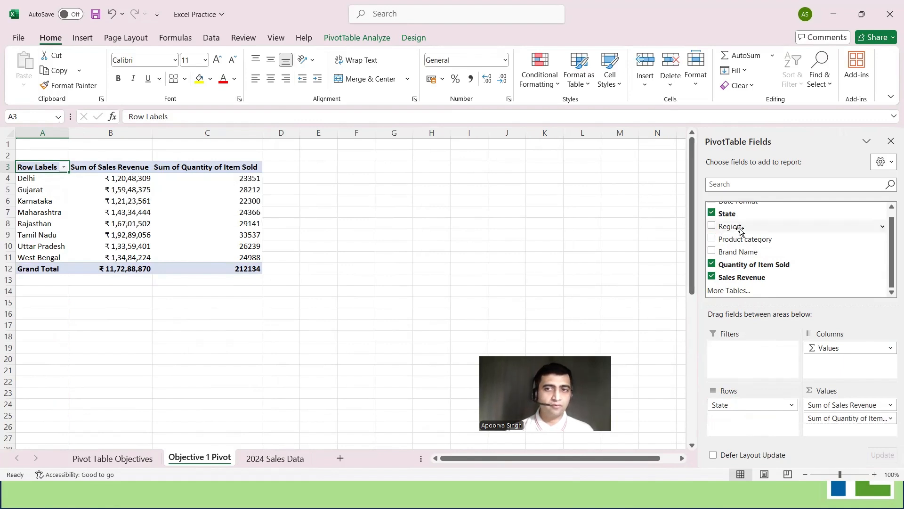
drag(741, 229, 765, 429)
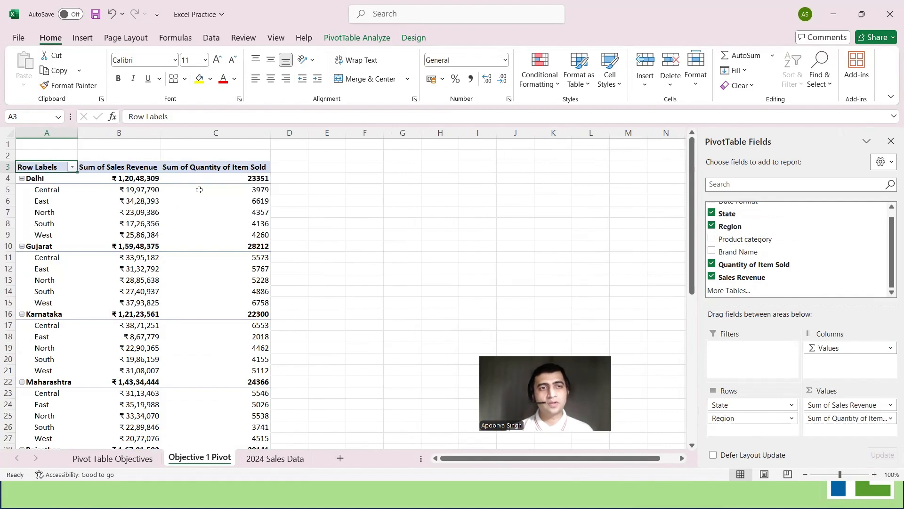
mouse_move(199, 190)
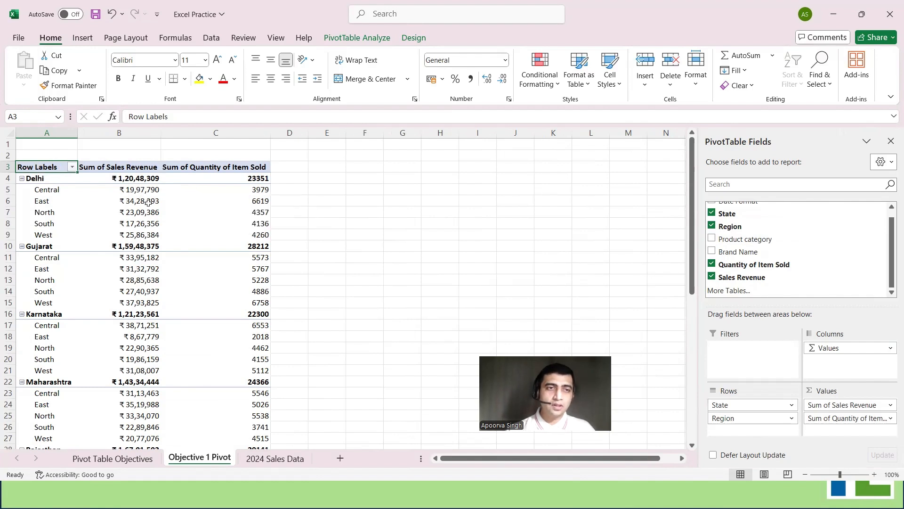
mouse_move(144, 201)
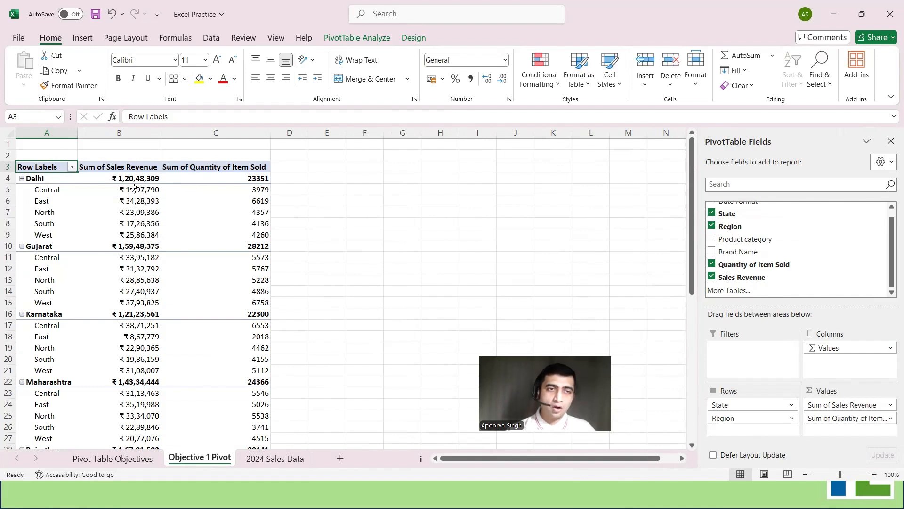
mouse_move(73, 183)
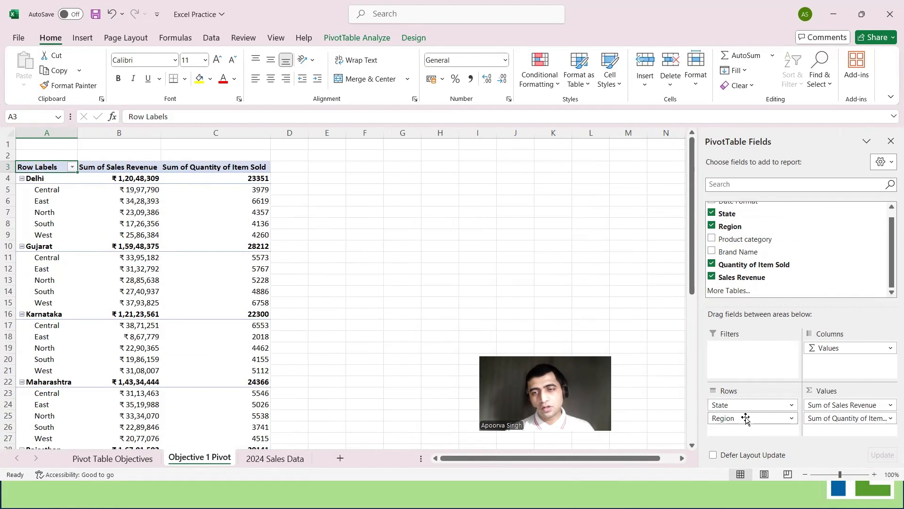
Place Region above State in the PivotTable rows, and return it beneath State.
click(744, 418)
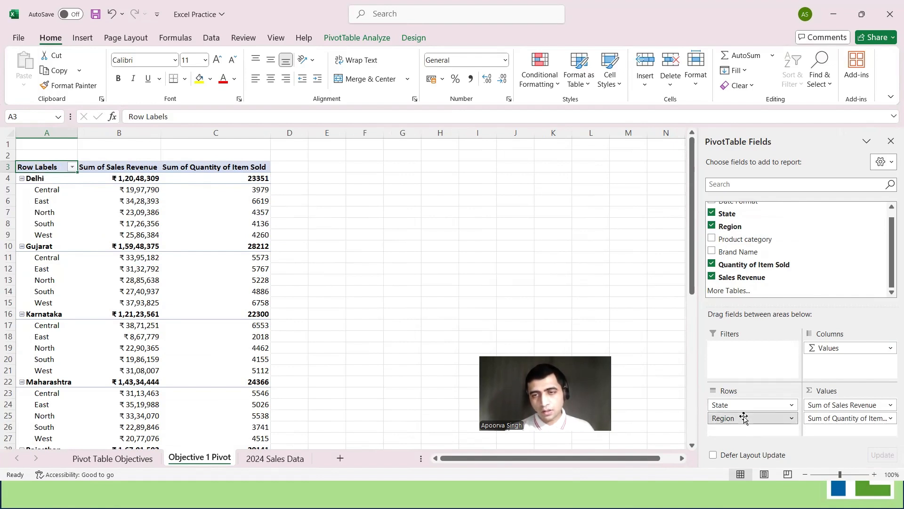
mouse_move(744, 418)
mouse_down()
mouse_move(755, 415)
mouse_move(744, 400)
mouse_up()
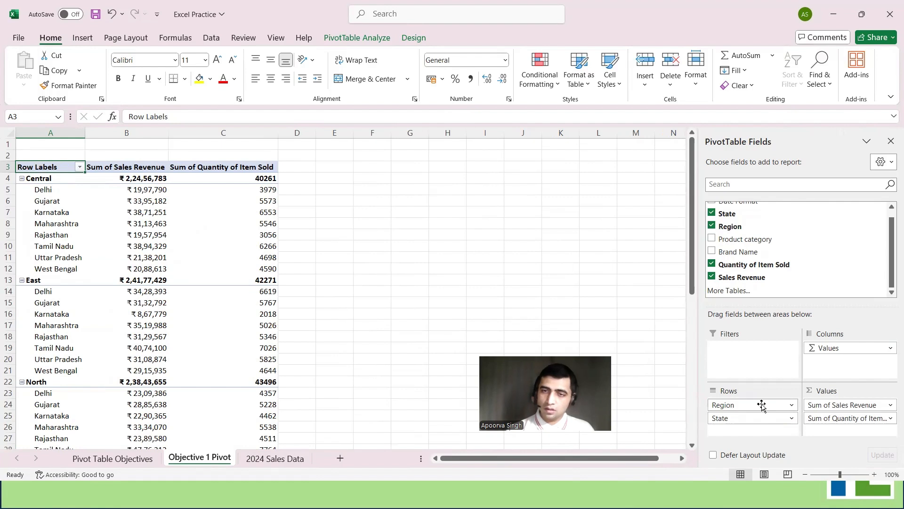
drag(761, 406, 763, 424)
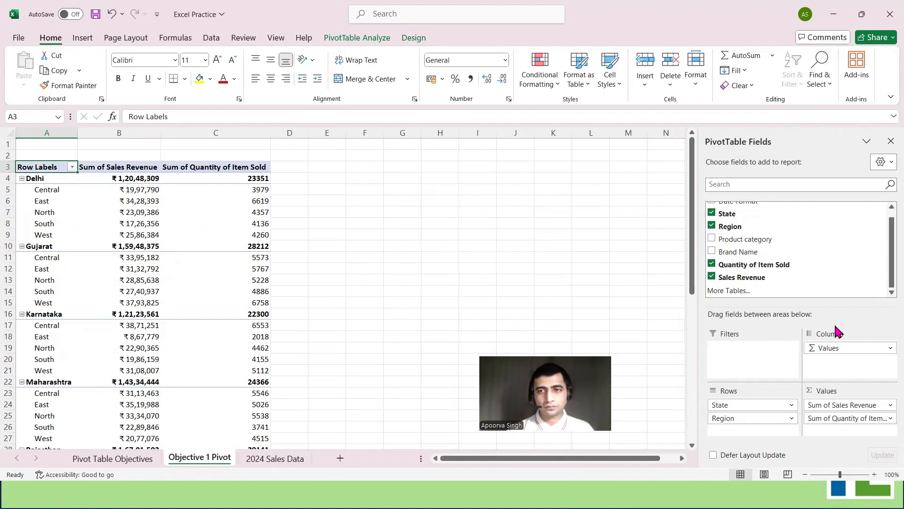
Reread the Objective 1 statement and examine the sales revenue and quantity sold by state and region in the PivotTable.
key(ctrl+Page_Up)
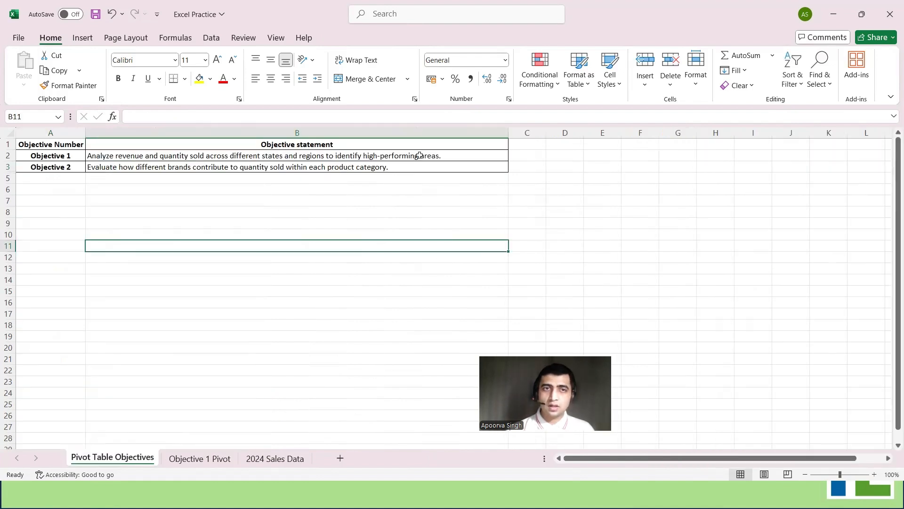
click(224, 458)
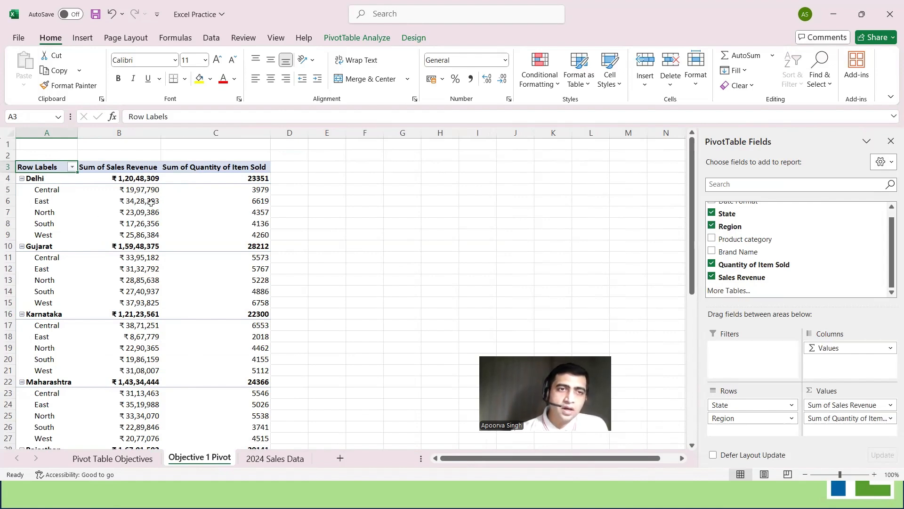
mouse_move(150, 202)
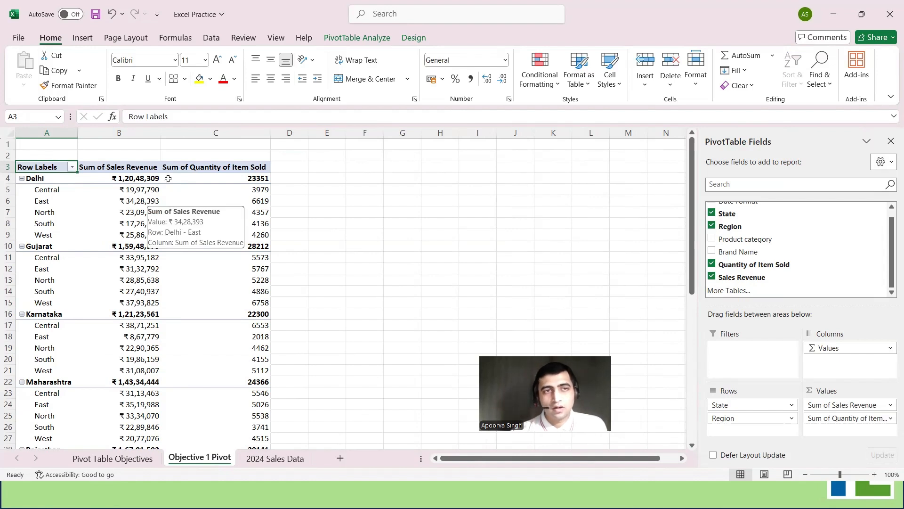
mouse_move(178, 178)
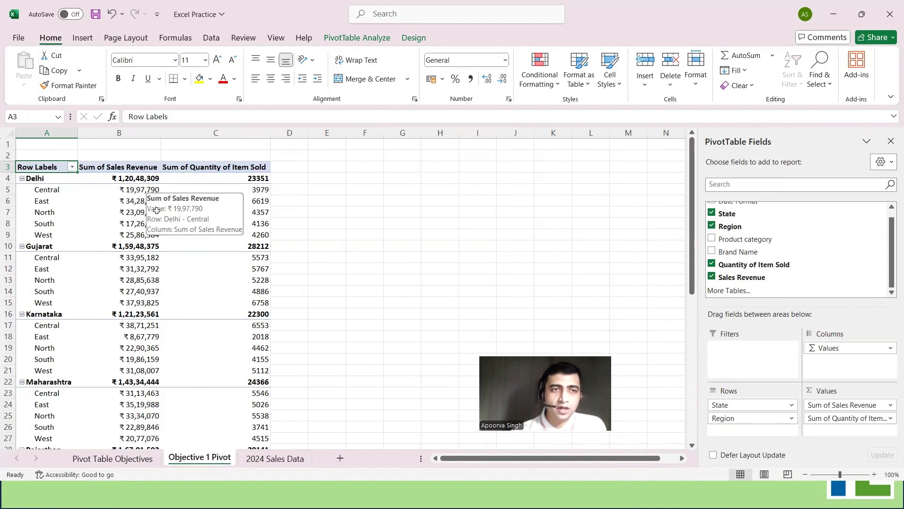
mouse_move(193, 200)
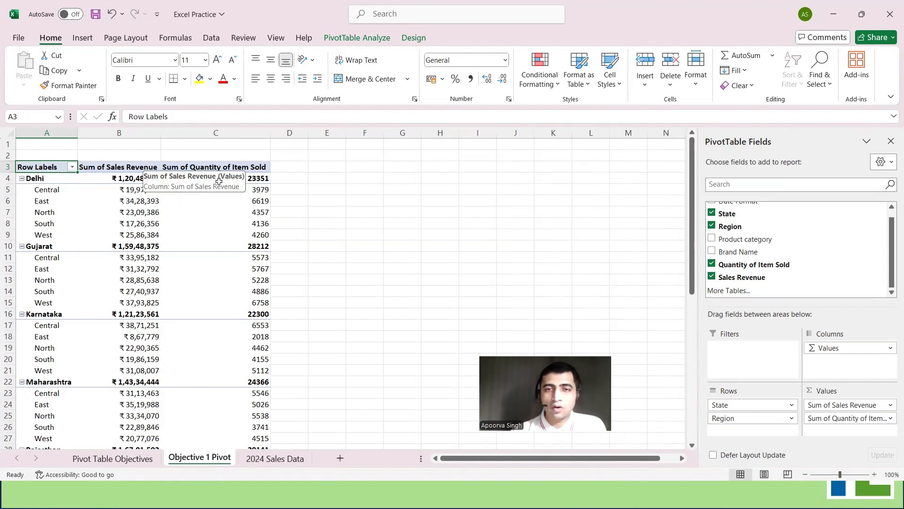
mouse_move(223, 209)
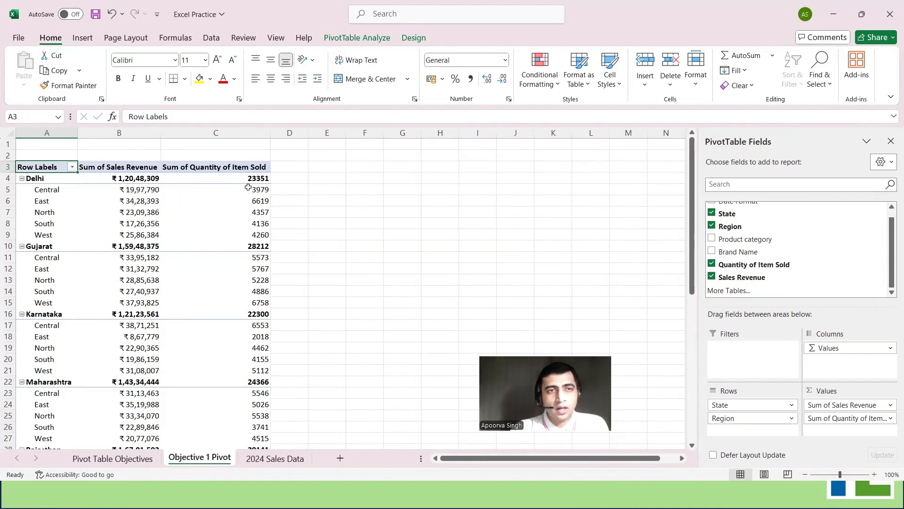
Sort the states, and the regions within each state, by Sum of Sales Revenue from largest to smallest.
mouse_move(248, 188)
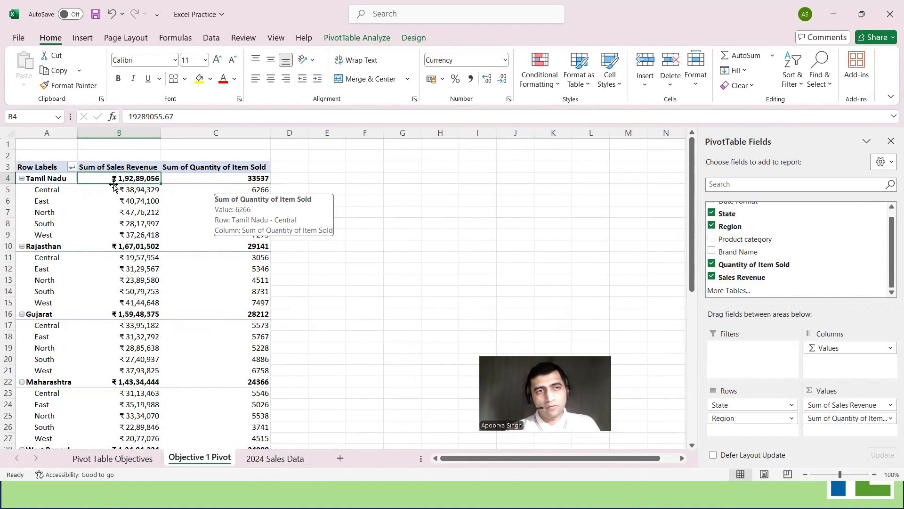
click(141, 166)
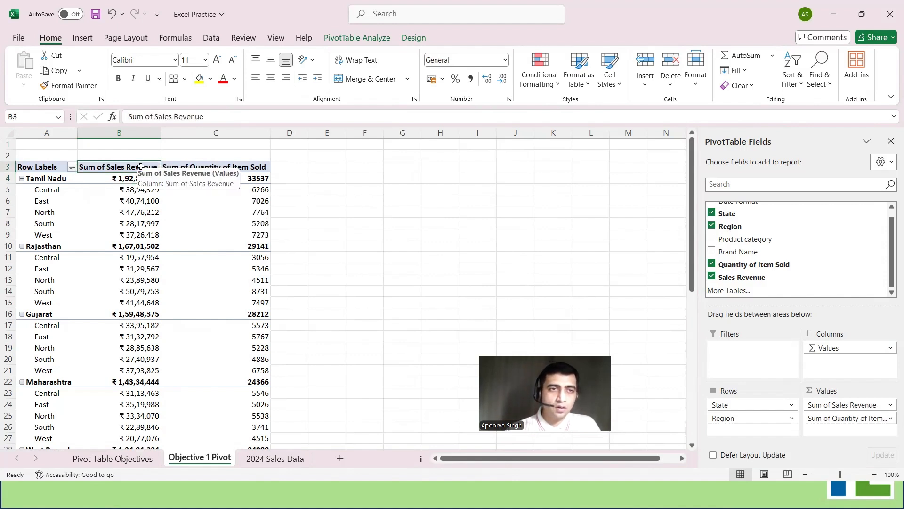
click(140, 189)
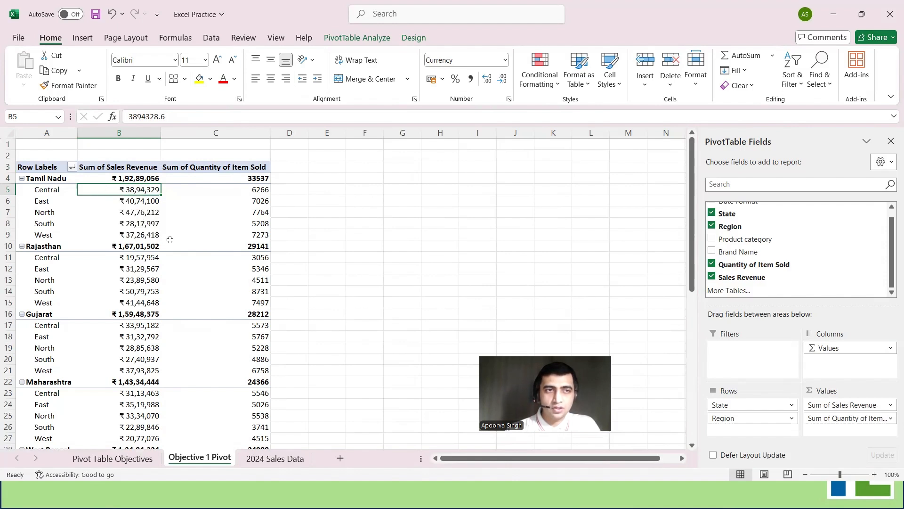
right_click(142, 190)
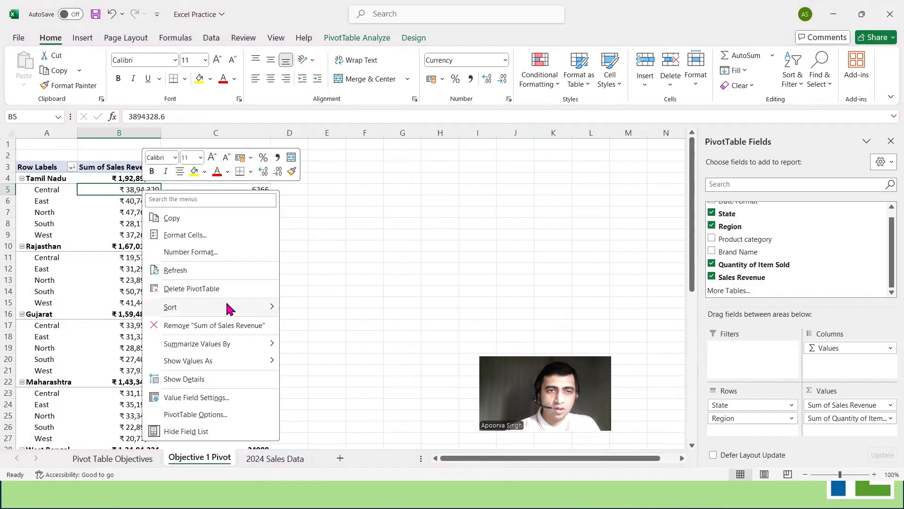
mouse_move(226, 303)
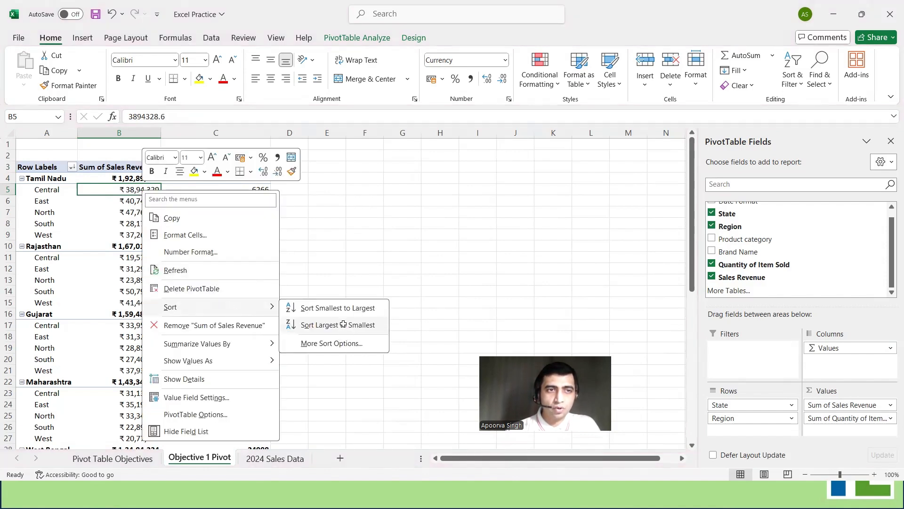
click(338, 325)
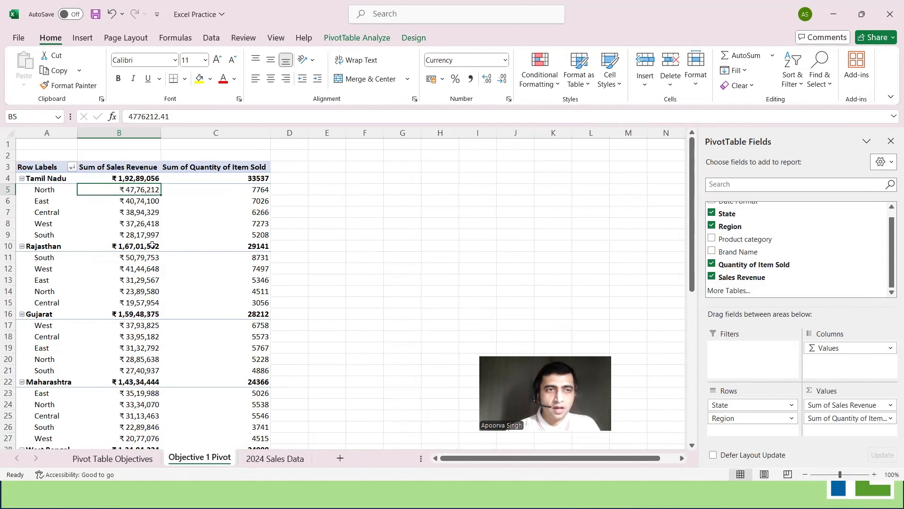
Sort the states in the PivotTable by Sum of Sales Revenue from smallest to largest.
mouse_move(152, 232)
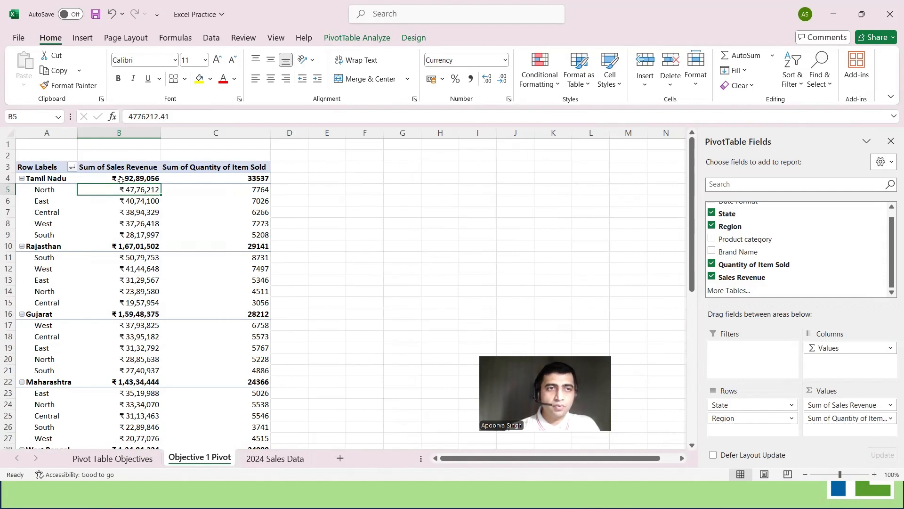
mouse_move(132, 178)
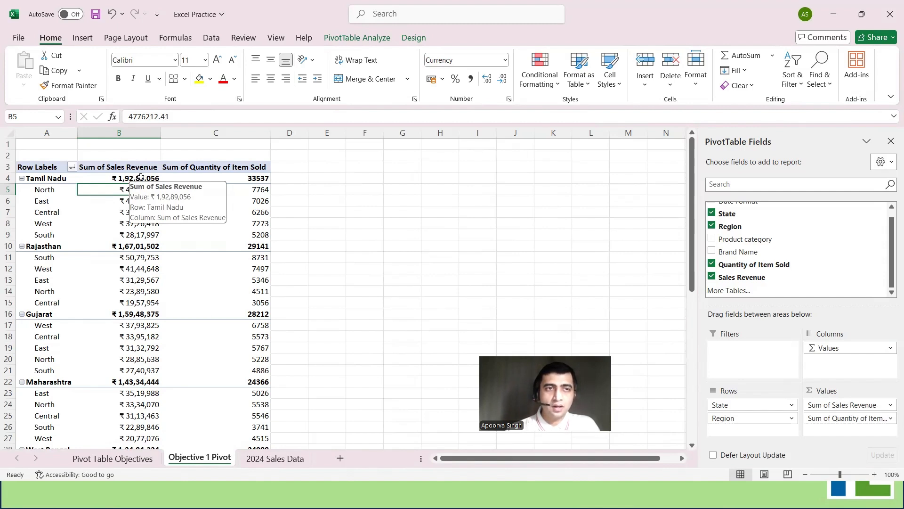
click(141, 178)
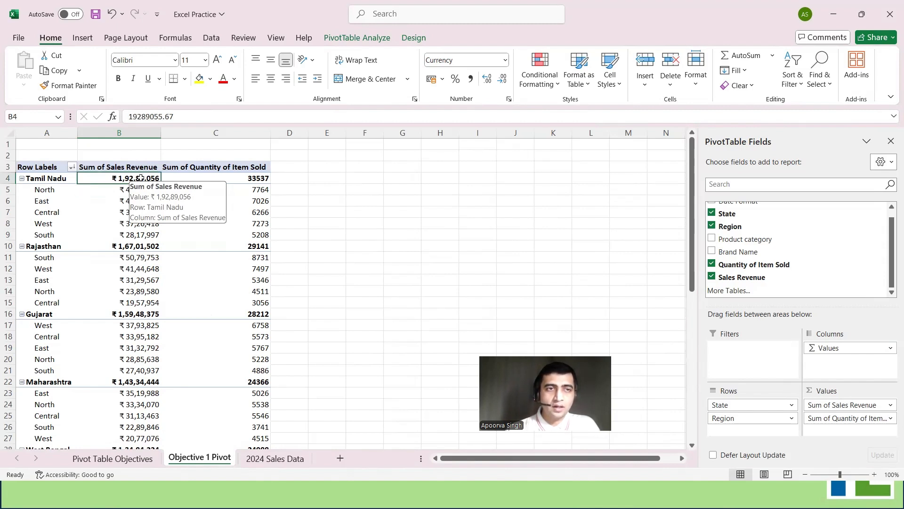
right_click(141, 178)
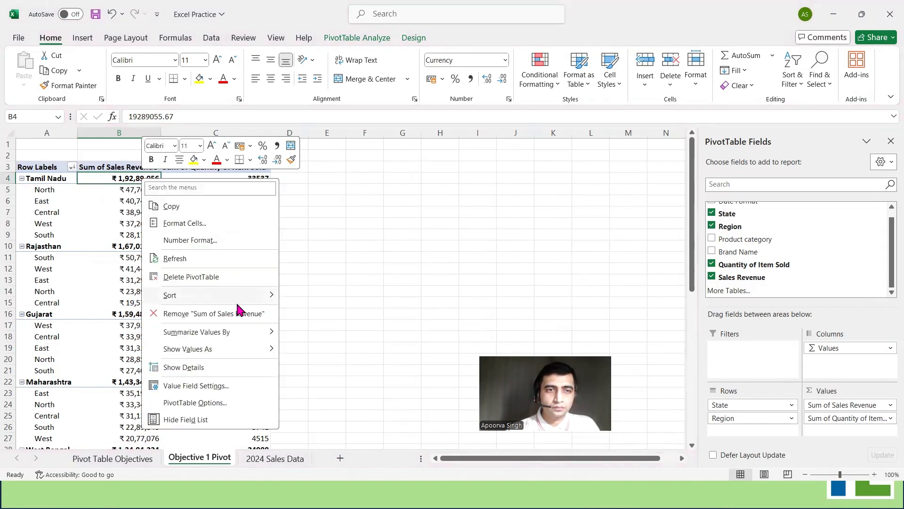
mouse_move(252, 300)
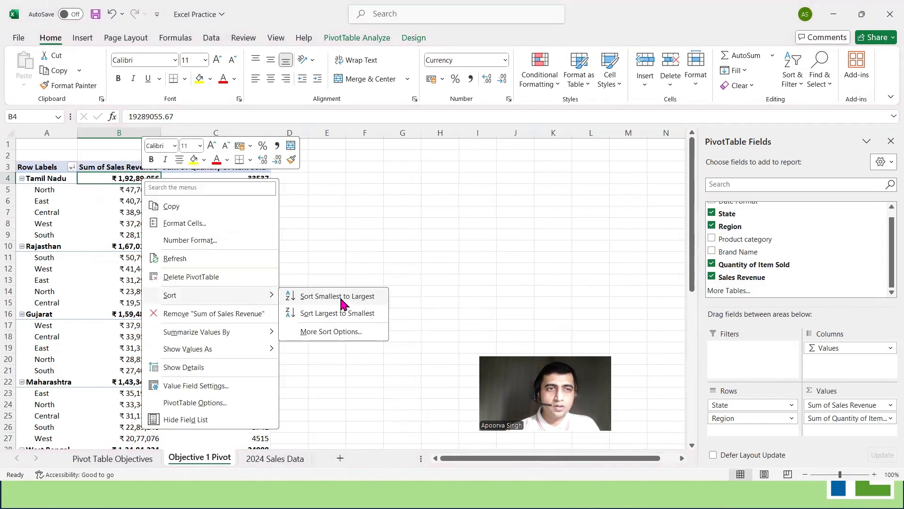
click(337, 295)
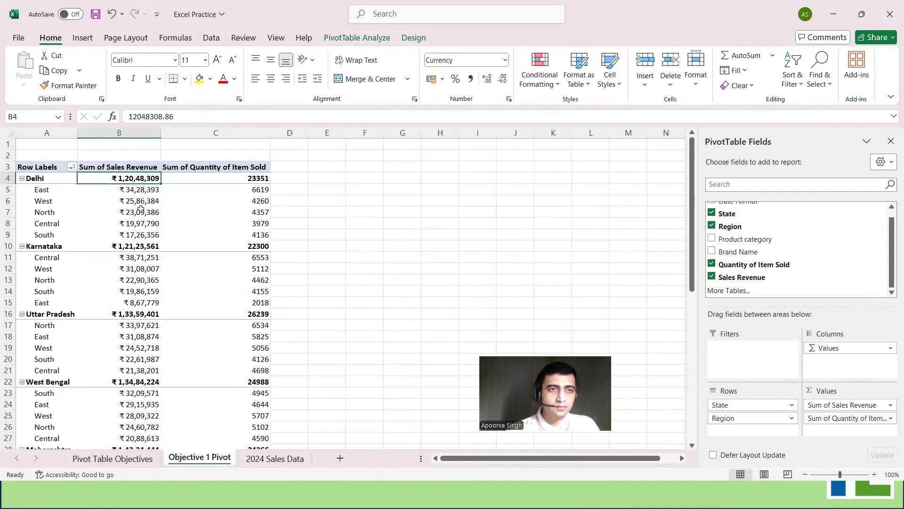
mouse_move(147, 193)
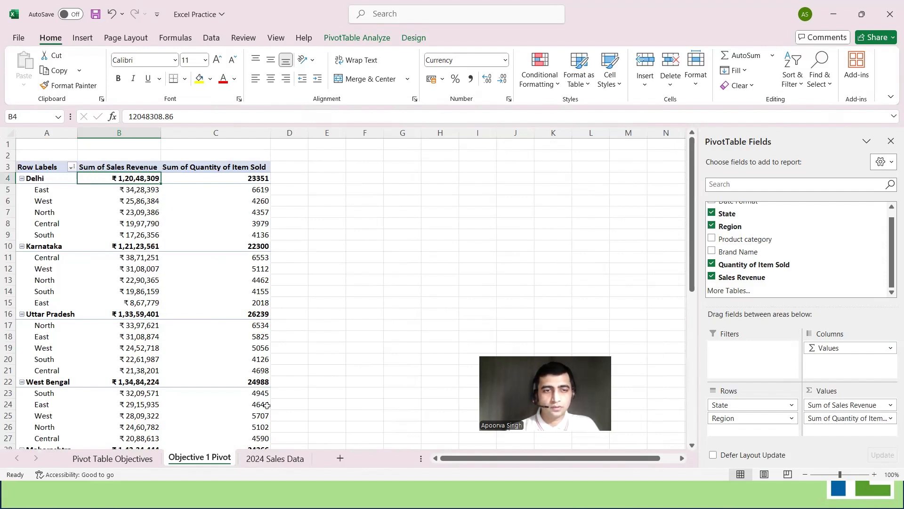
Read the Objective 2 statement and insert a PivotTable from the 2024 Sales Data range on a new worksheet.
click(136, 460)
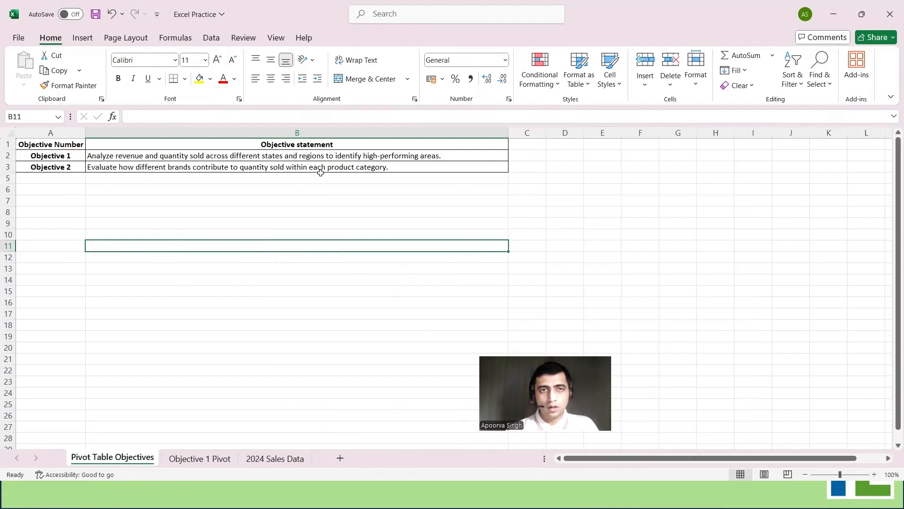
click(274, 459)
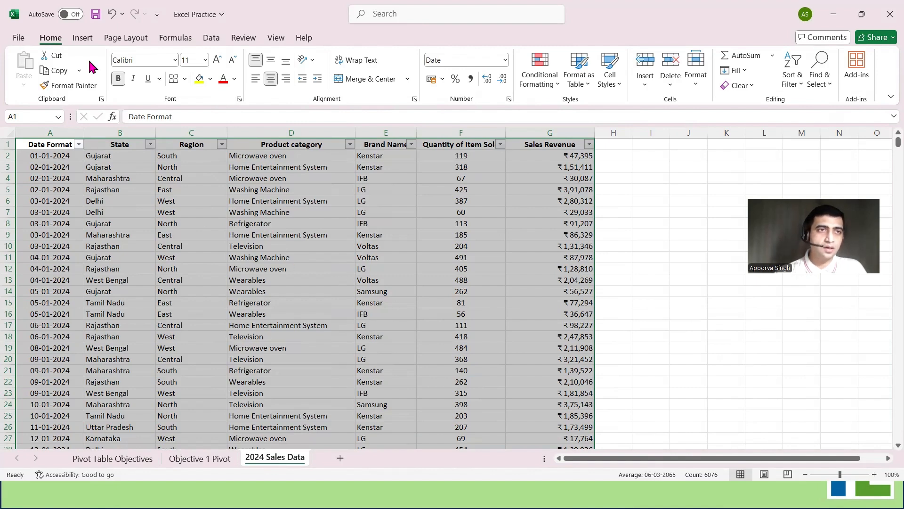
click(84, 39)
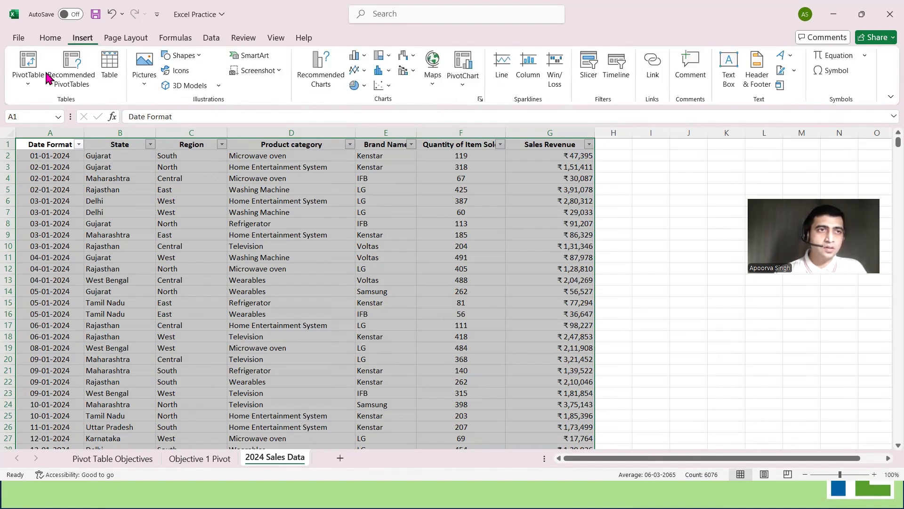
click(29, 84)
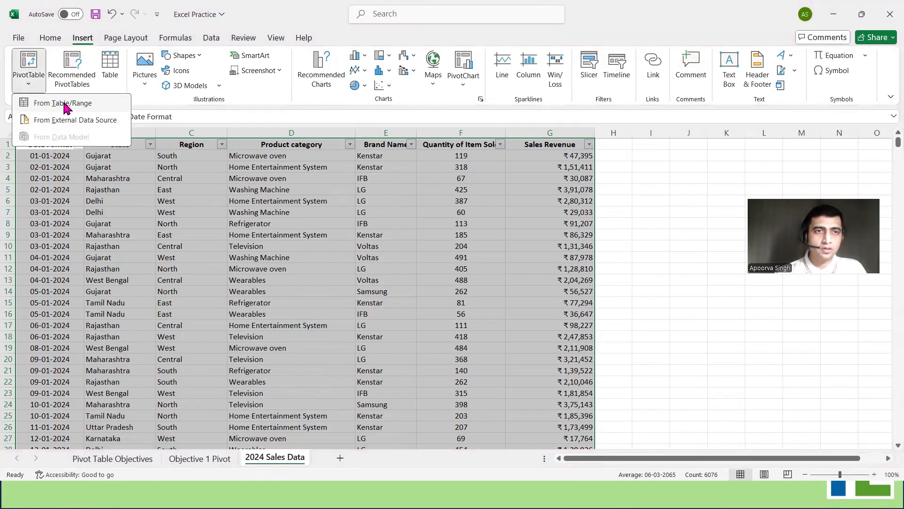
click(66, 108)
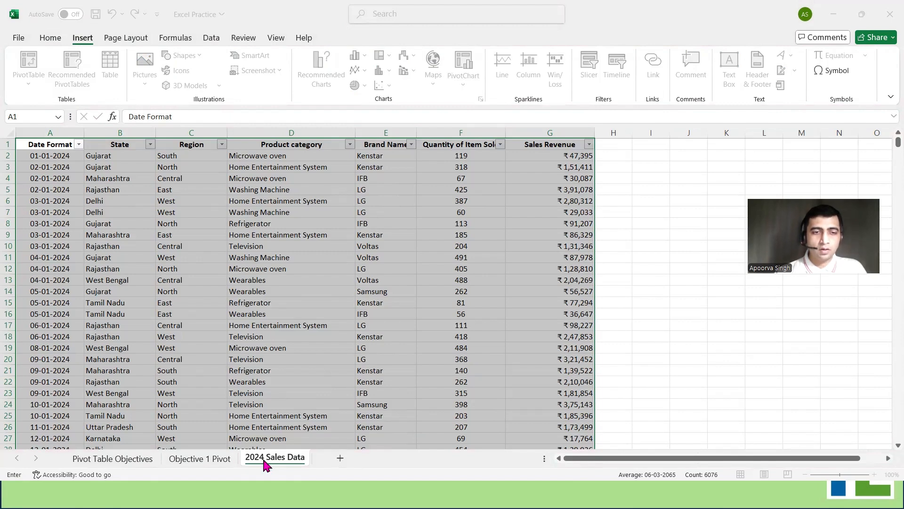
Rename the new PivotTable worksheet as Objective 2 Pivot.
double_click(263, 459)
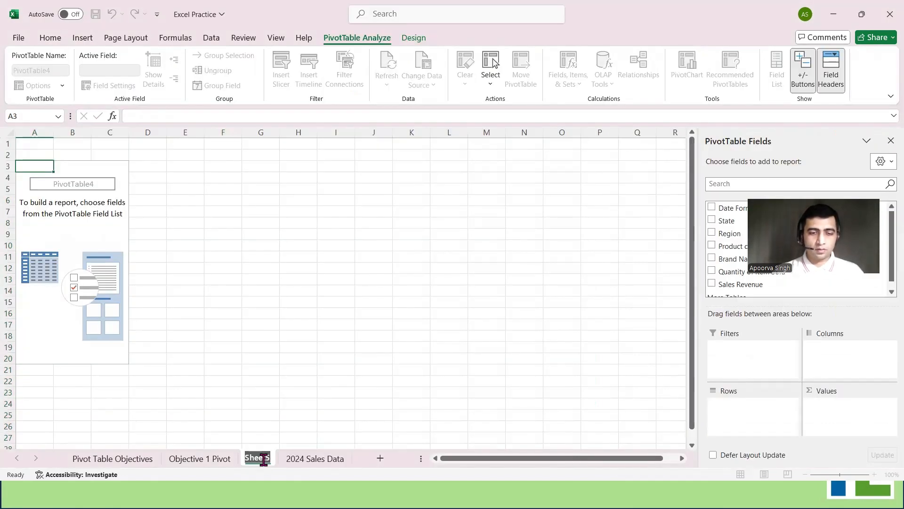
text(Objective)
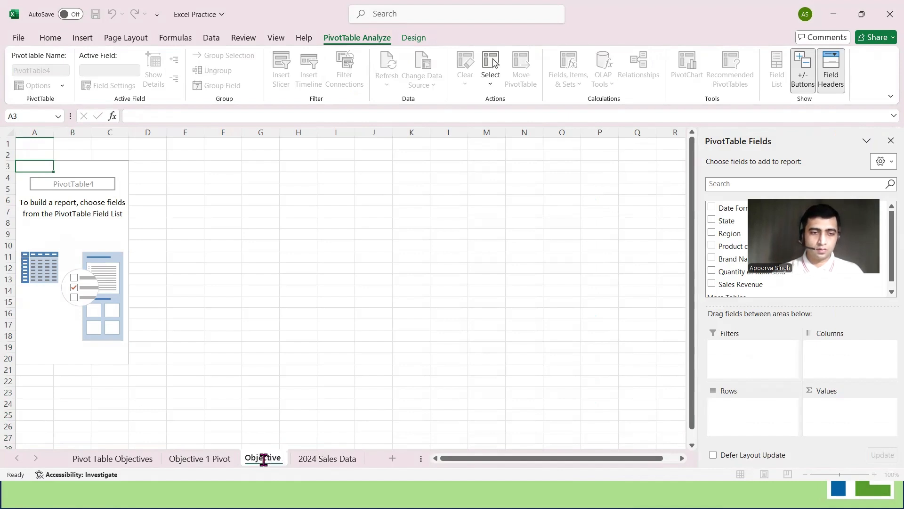
text( 2 Pivot)
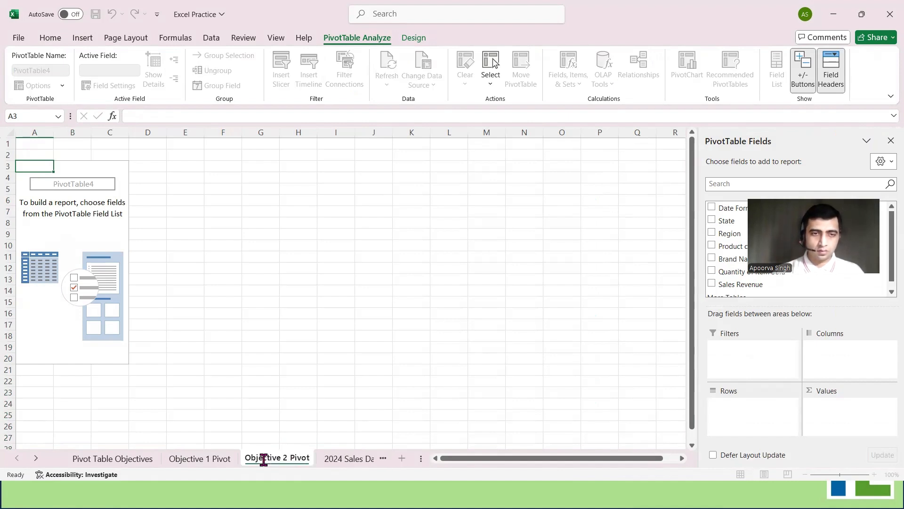
key(Return)
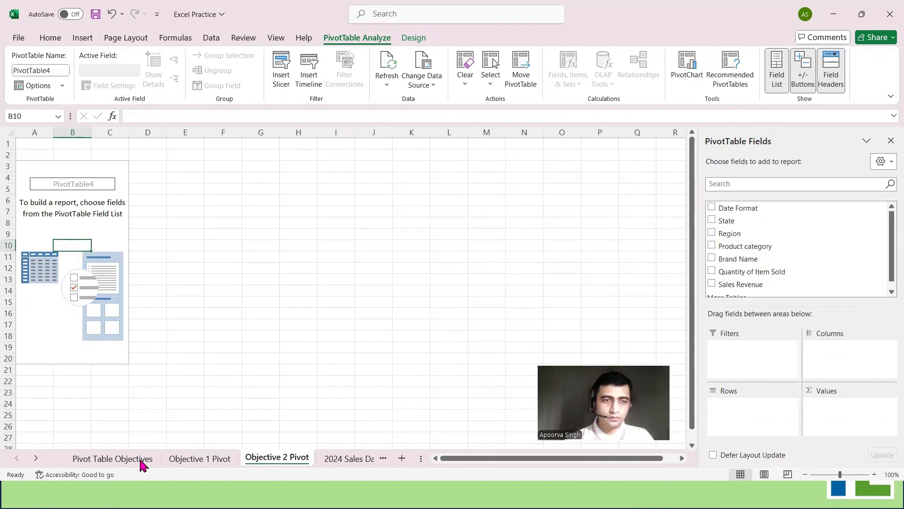
Following the Objective 2 statement, add Brand Name to the PivotTable rows and Quantity of Item Sold to the values.
click(141, 457)
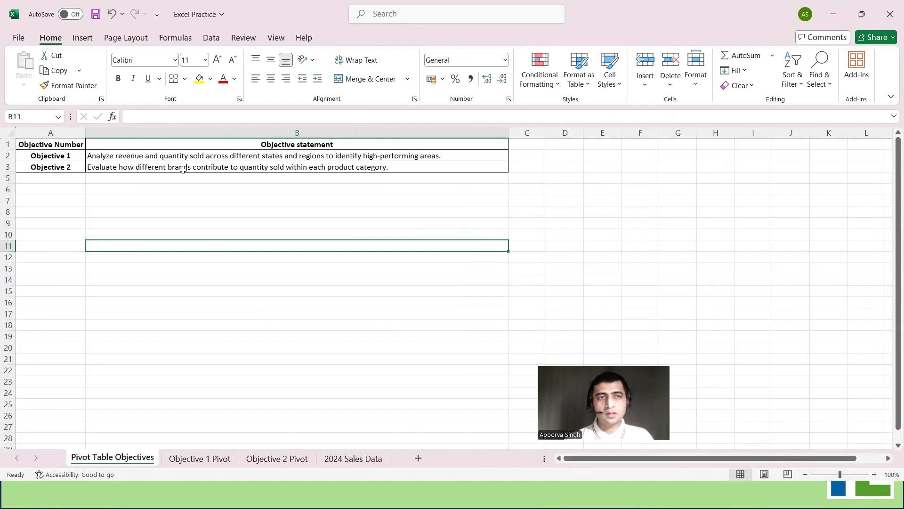
click(286, 460)
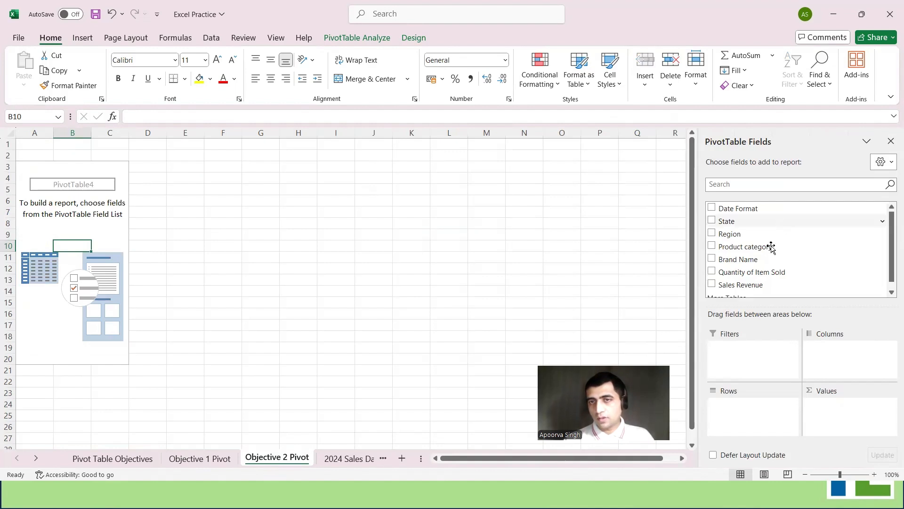
drag(760, 259, 752, 424)
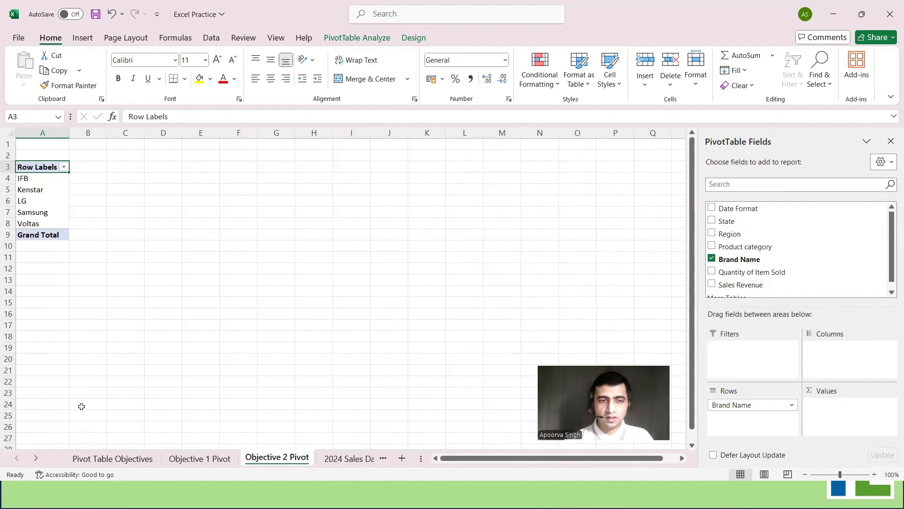
click(128, 460)
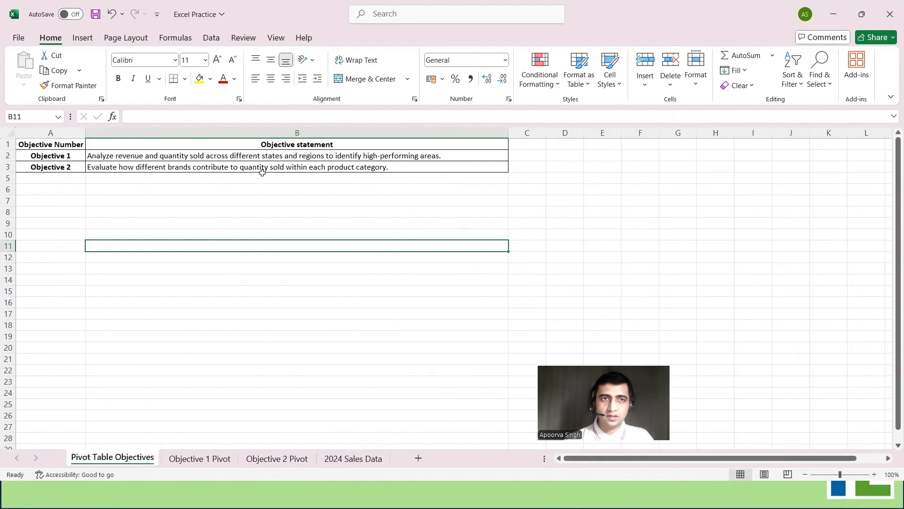
click(297, 460)
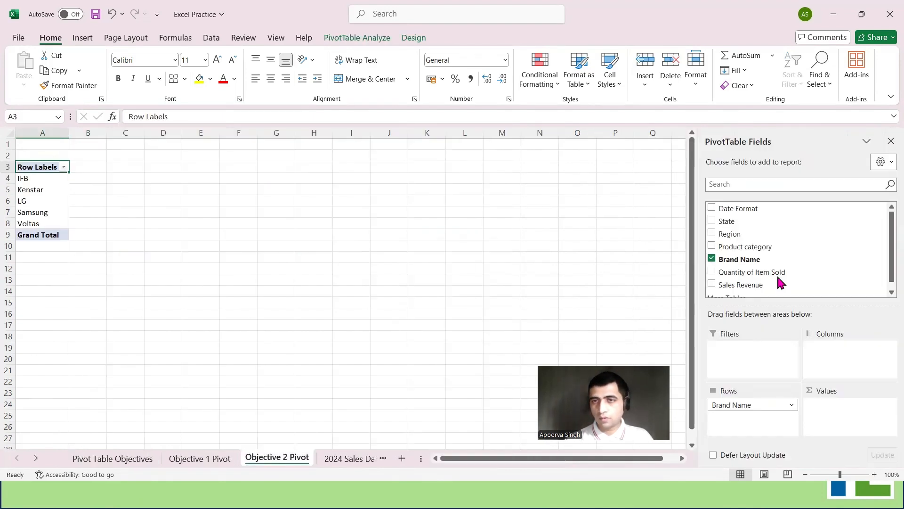
drag(779, 275, 830, 406)
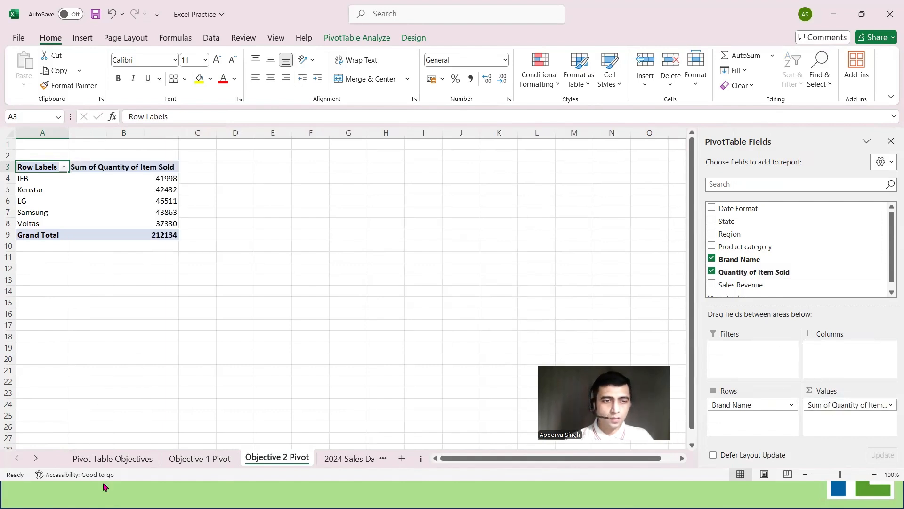
Recheck Objective 2, add Product category beneath Brand Name in the PivotTable rows, and review the quantities per brand.
click(119, 464)
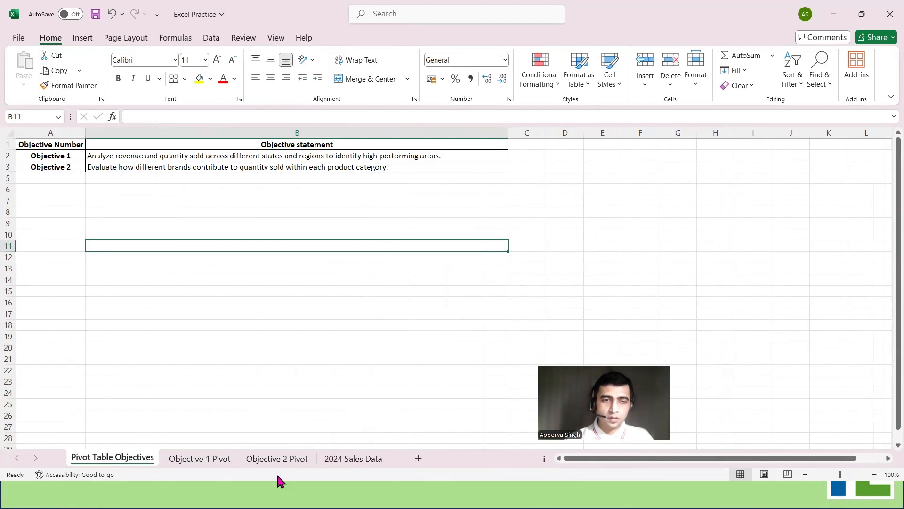
click(278, 459)
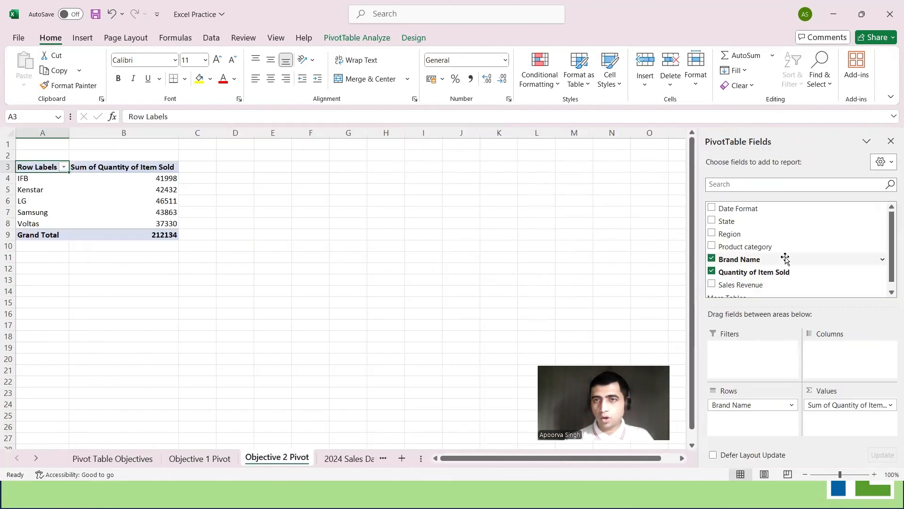
drag(777, 247, 754, 420)
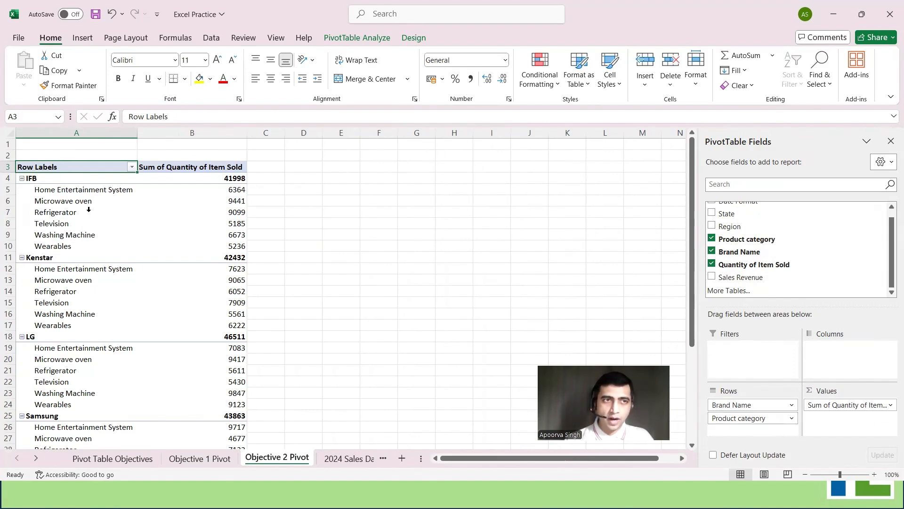
scroll(153, 309, down, 5)
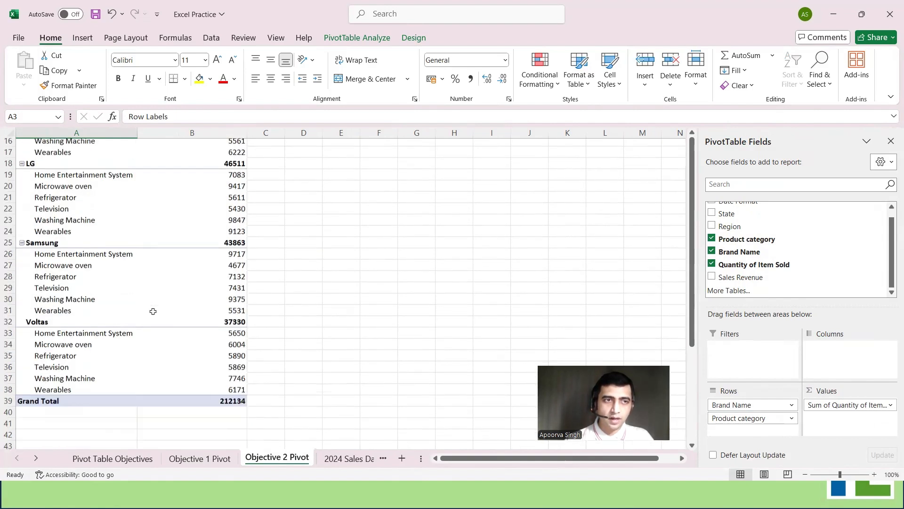
scroll(153, 312, up, 4)
scroll(153, 311, up, 2)
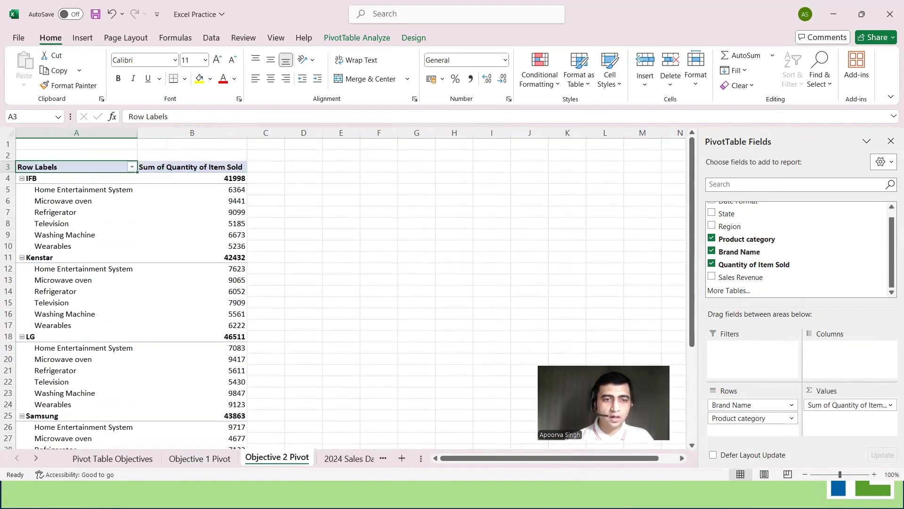
Compare with the Objective 1 layout and rearrange the Objective 2 PivotTable with Product category in rows and Brand Name in columns.
click(216, 463)
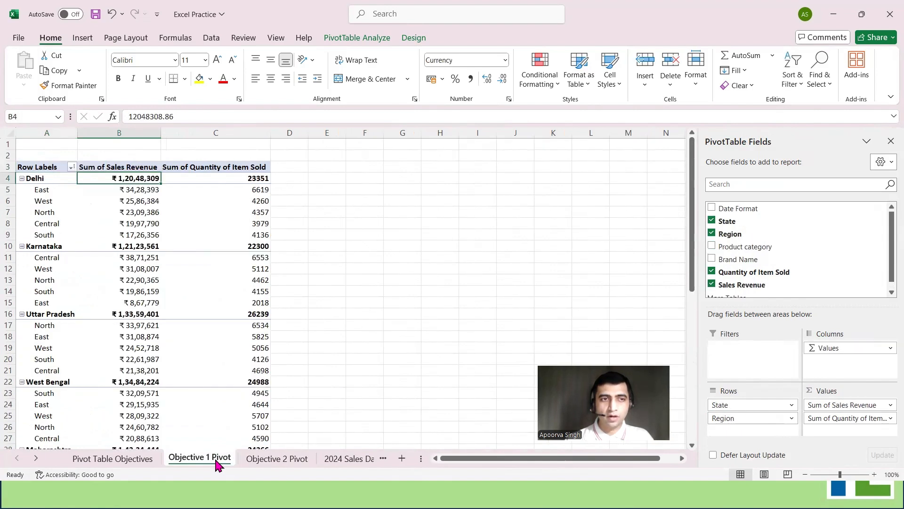
click(285, 459)
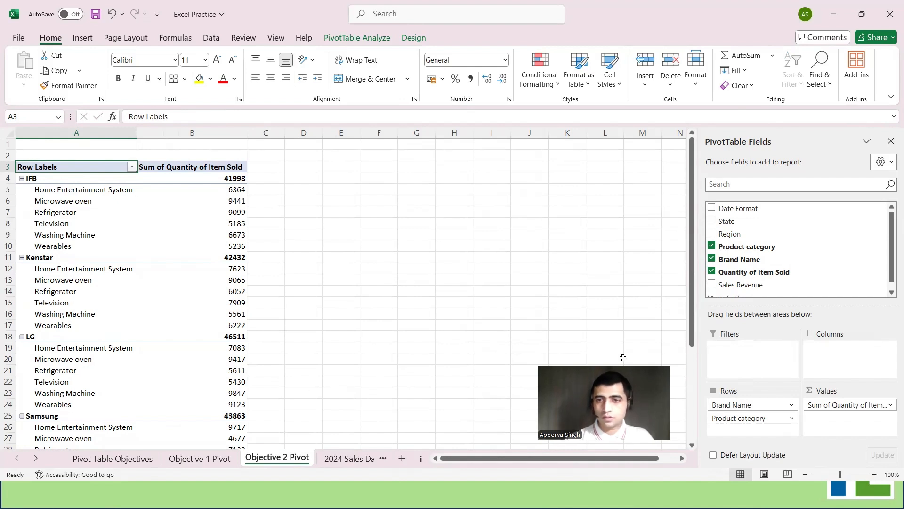
drag(765, 420, 829, 360)
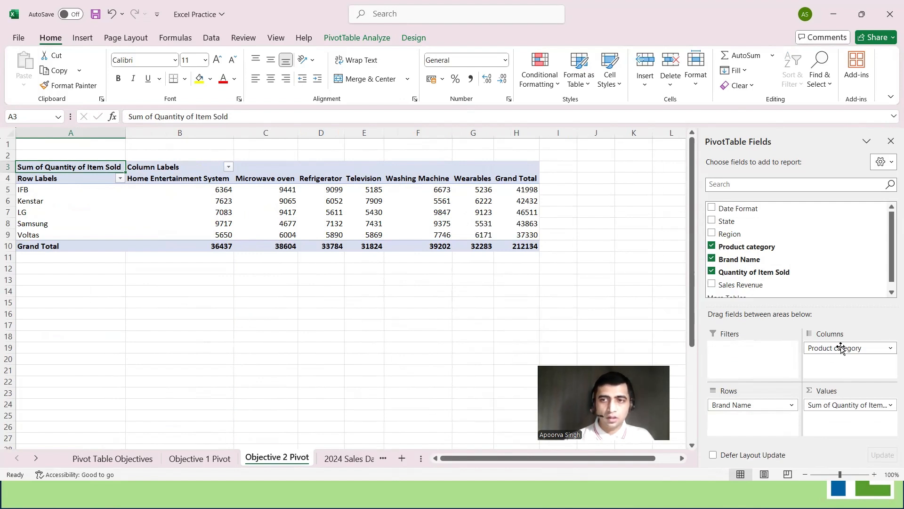
mouse_move(841, 348)
mouse_down()
mouse_move(756, 423)
mouse_move(762, 432)
mouse_move(852, 372)
mouse_move(842, 365)
mouse_up()
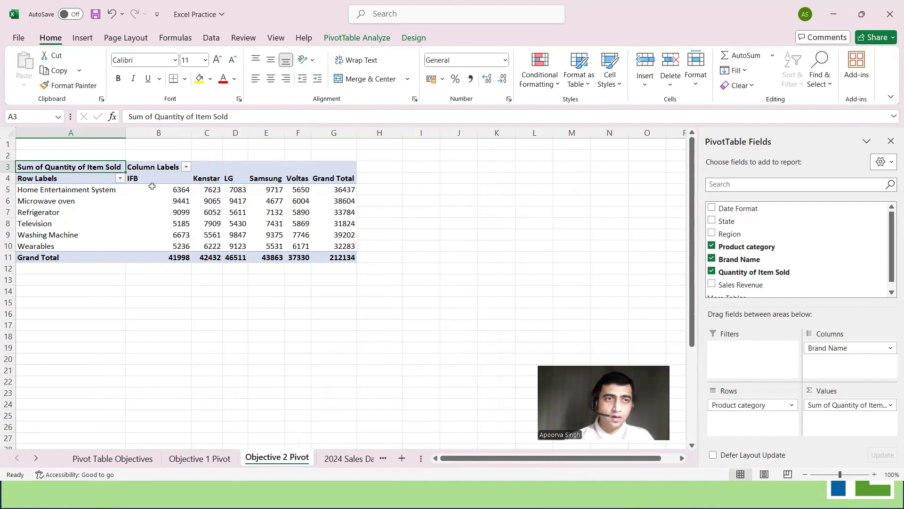
Format all PivotTable quantities, including totals, with comma separators and no decimals, and close the field list.
drag(151, 185, 334, 259)
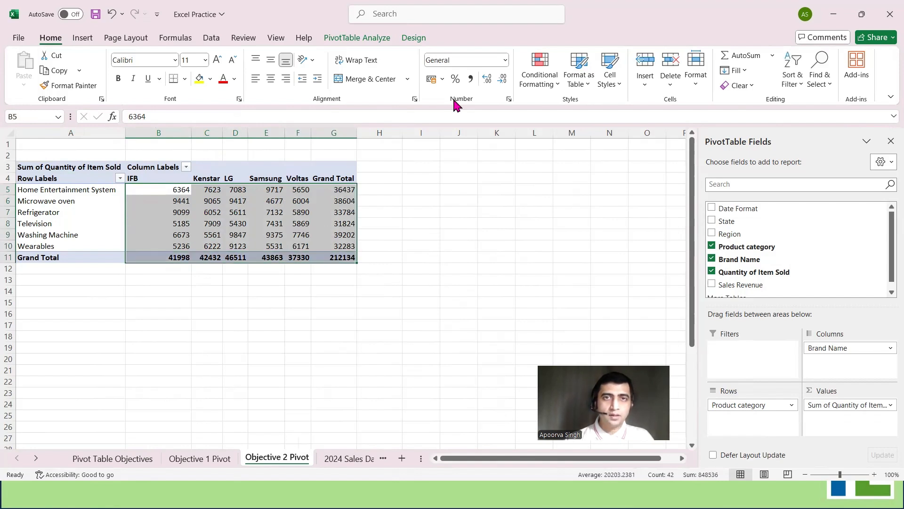
click(471, 80)
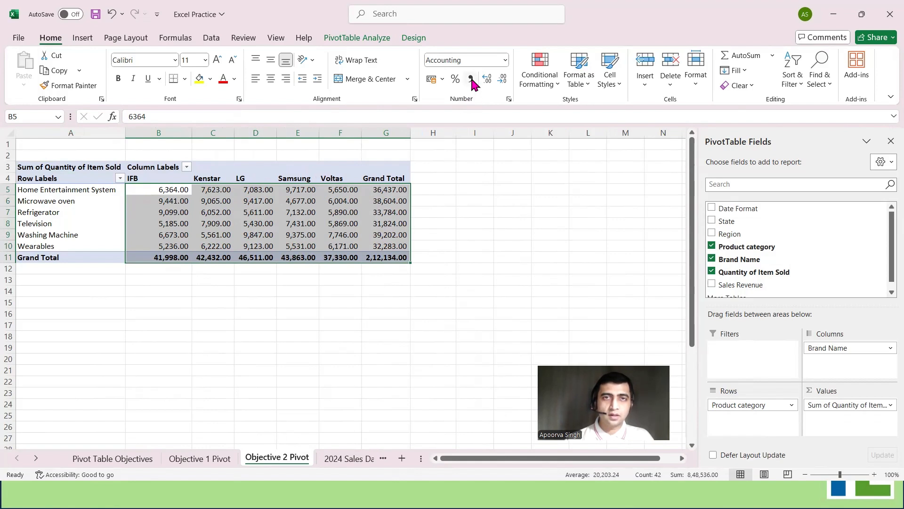
click(504, 85)
click(503, 84)
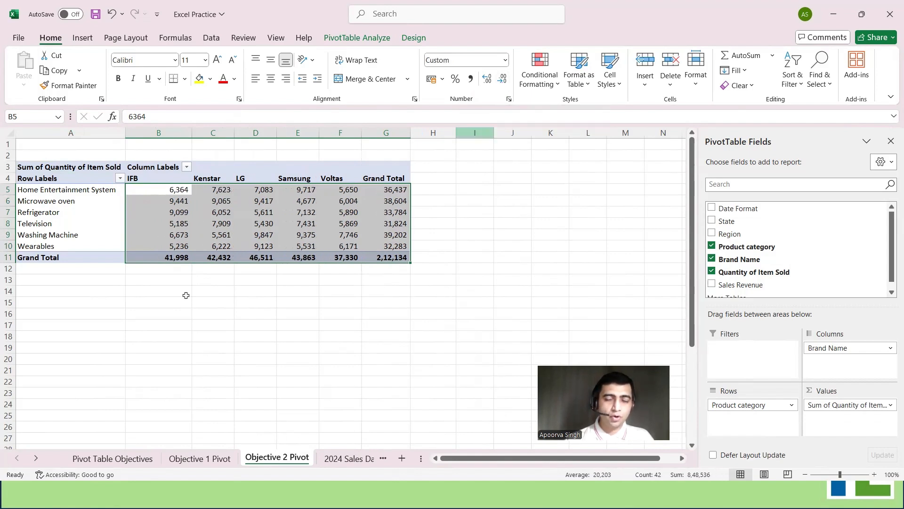
click(891, 141)
click(214, 300)
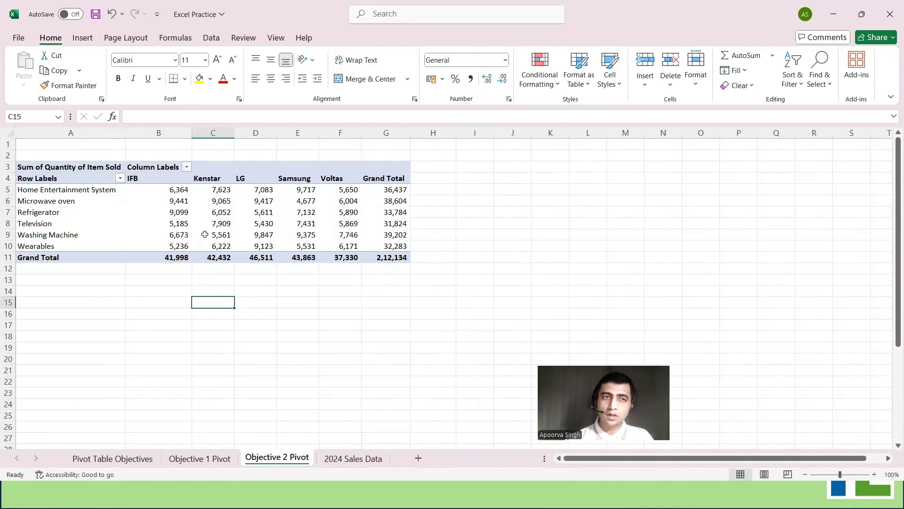
Centre-align the PivotTable's brand headings and quantities in B4:G11.
mouse_move(205, 235)
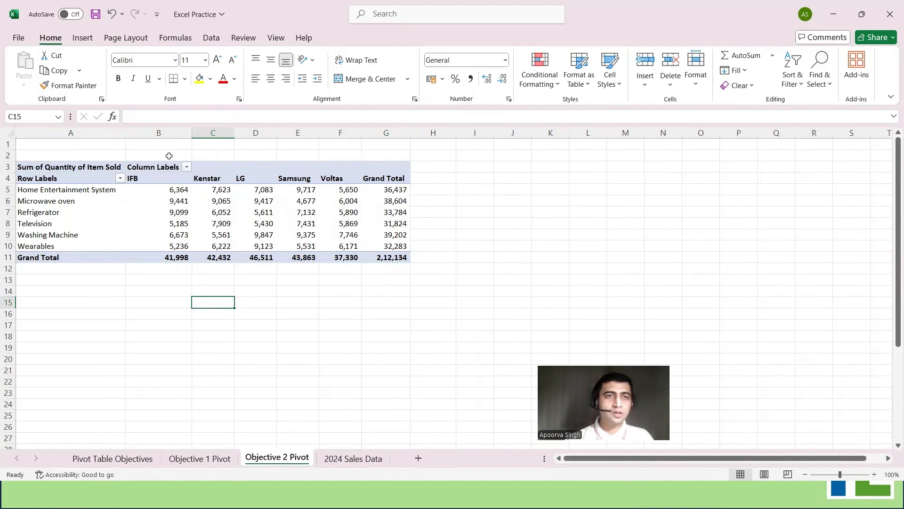
drag(170, 177, 406, 258)
click(271, 78)
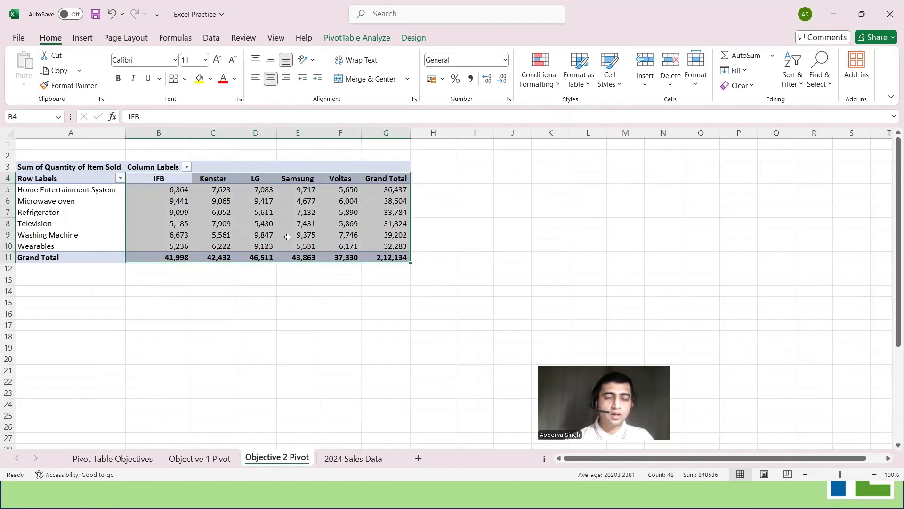
click(226, 298)
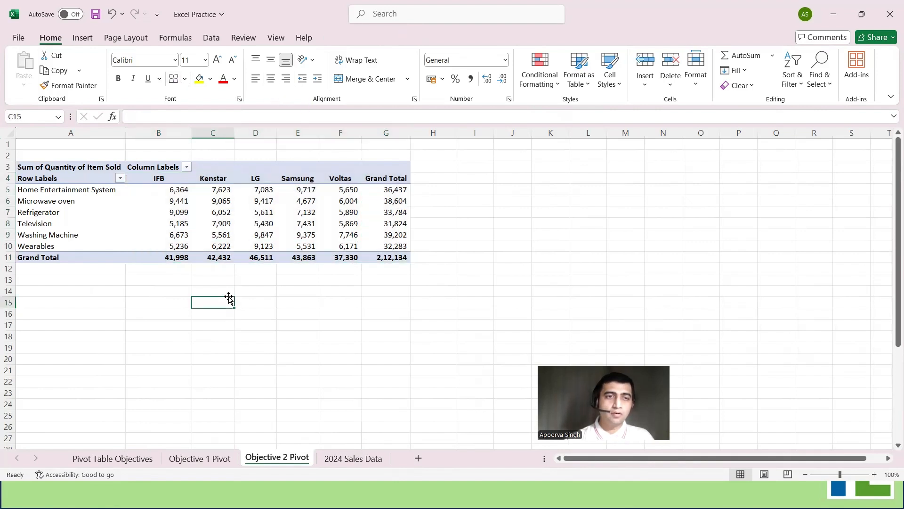
mouse_move(214, 211)
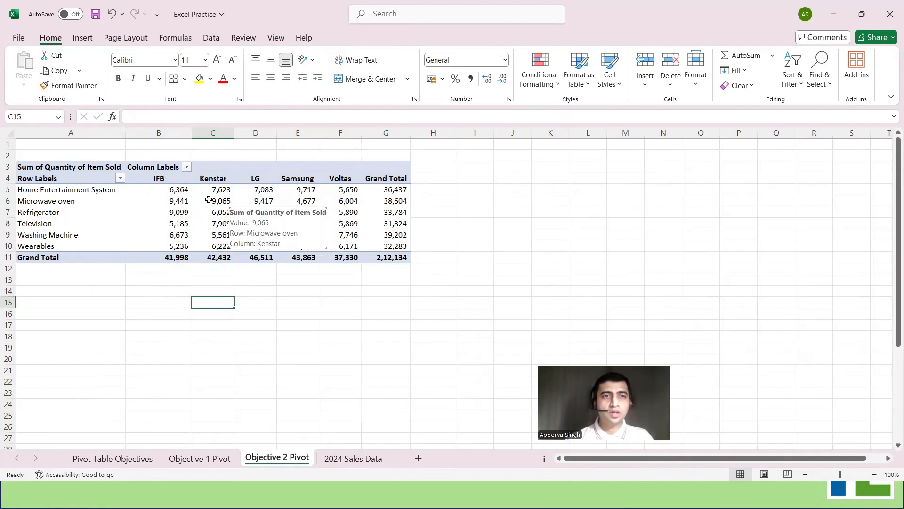
mouse_move(179, 239)
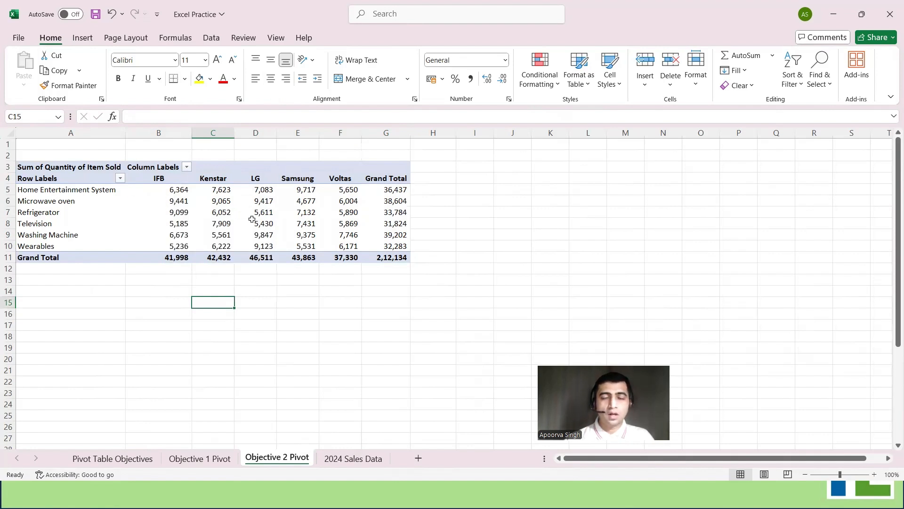
click(180, 190)
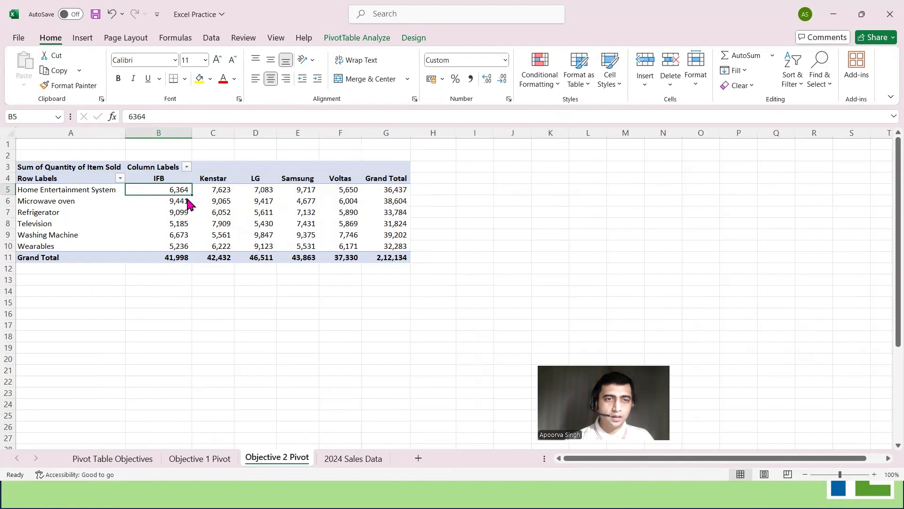
right_click(184, 192)
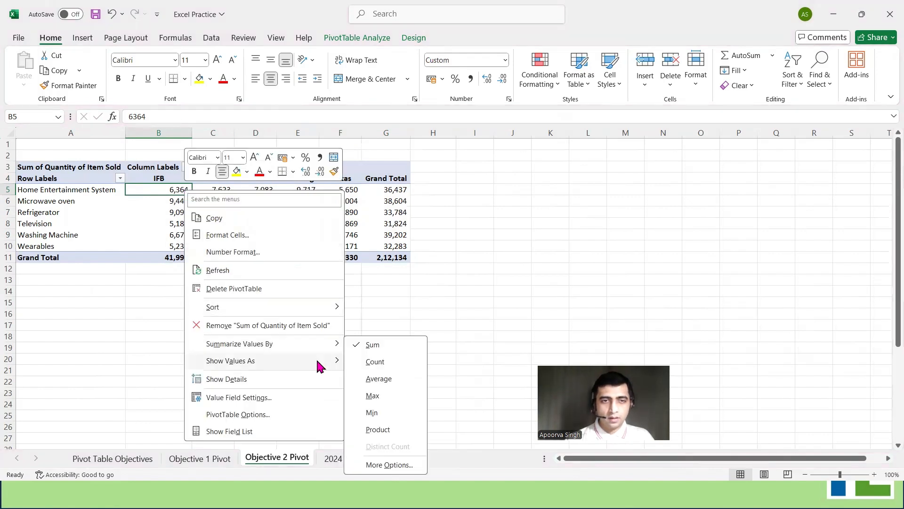
mouse_move(318, 361)
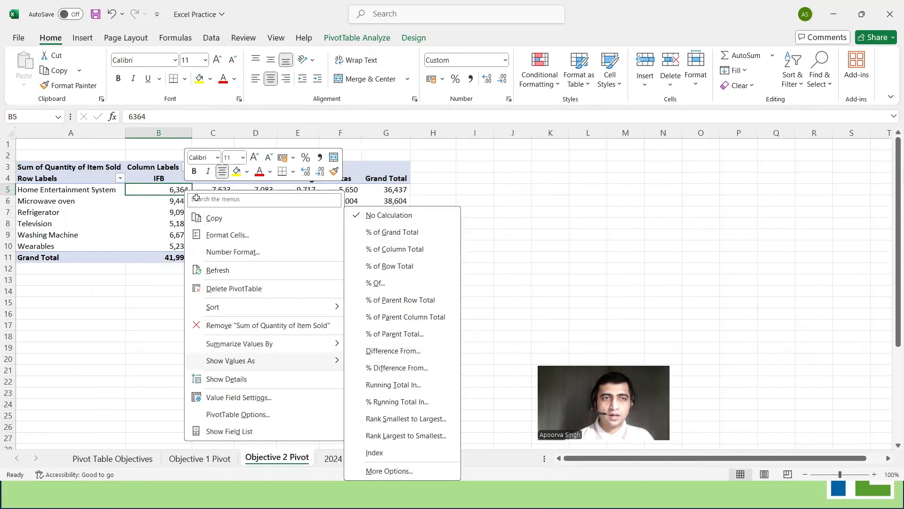
key(Escape)
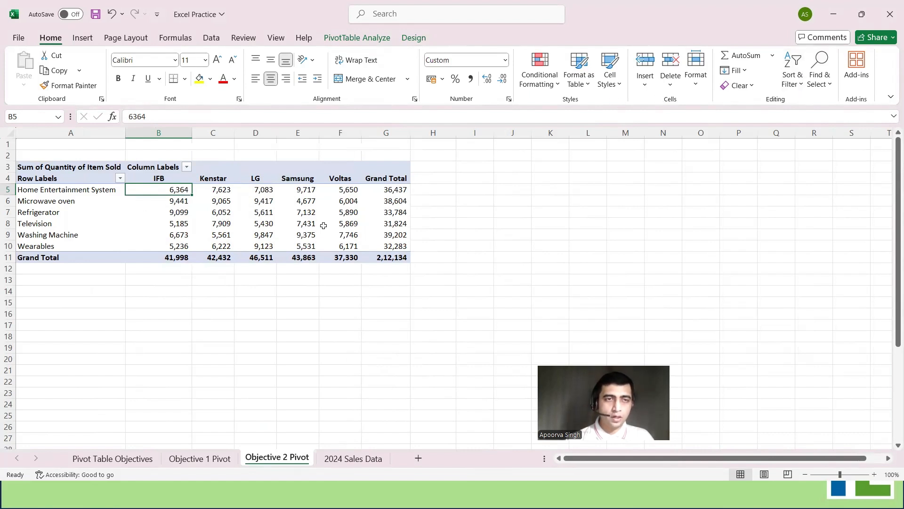
Show the Objective 2 PivotTable quantities as % of Column Total and review each brand's split across product categories.
mouse_move(169, 191)
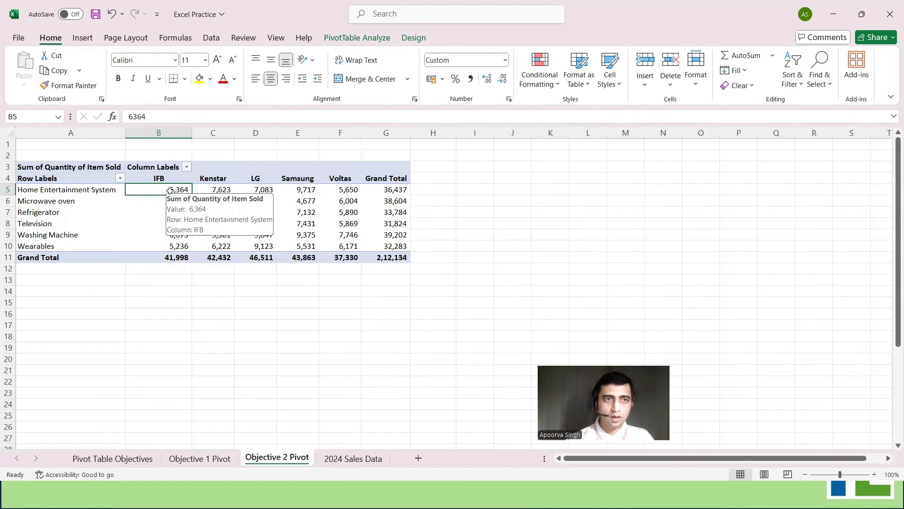
key(shift+F10)
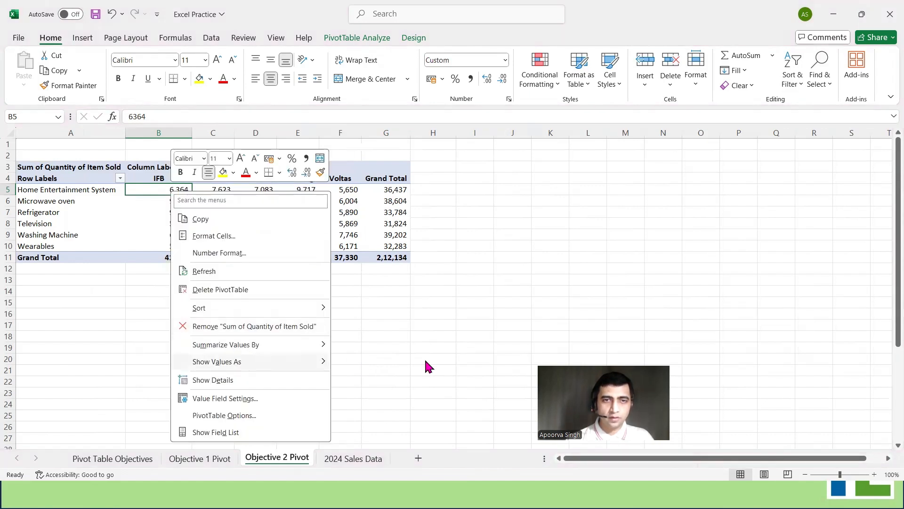
mouse_move(260, 362)
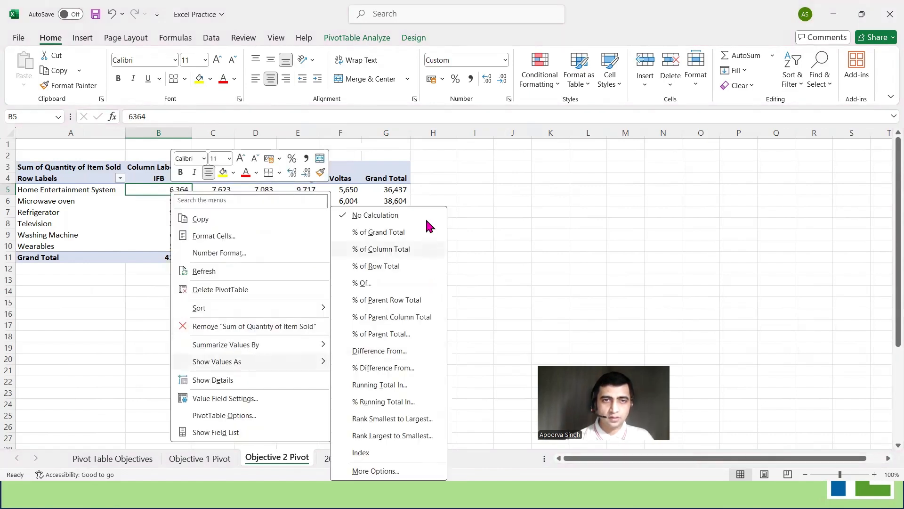
click(411, 255)
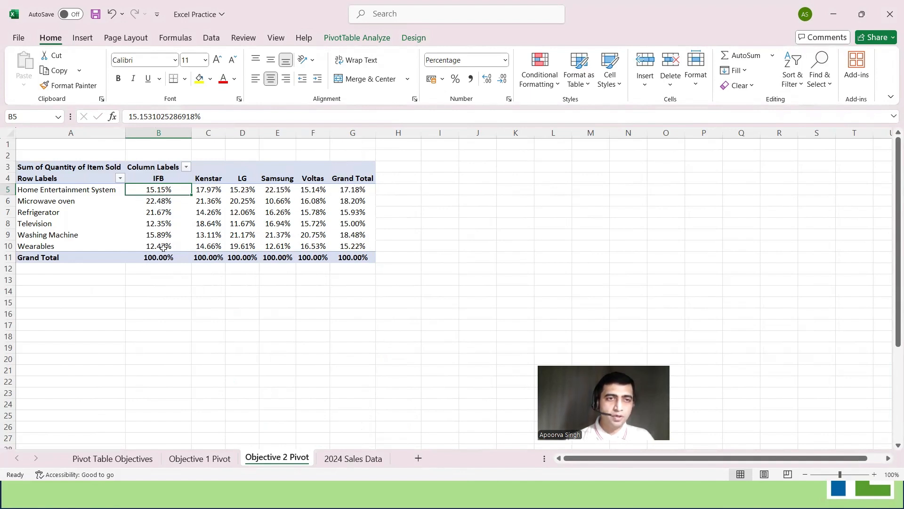
mouse_move(164, 260)
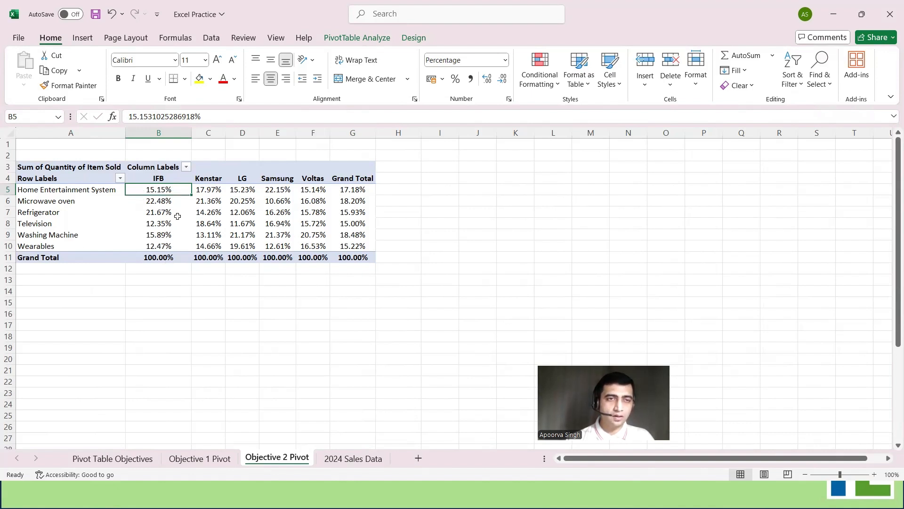
Show the Objective 2 PivotTable quantities as % of Row Total and check Samsung's share of Home Entertainment System.
right_click(180, 190)
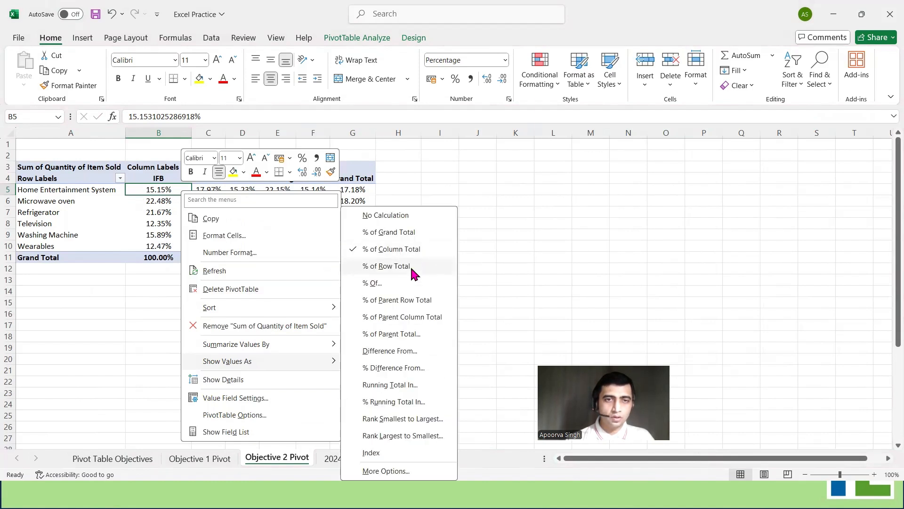
click(391, 266)
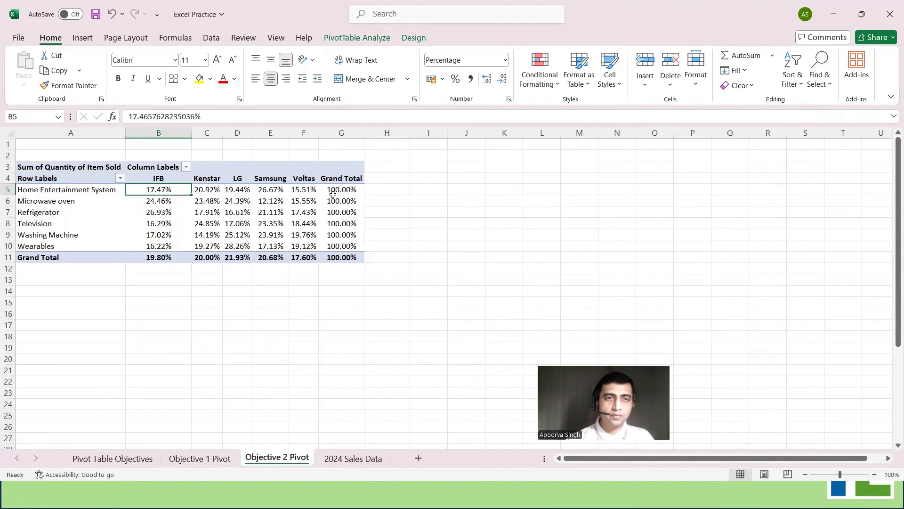
click(270, 190)
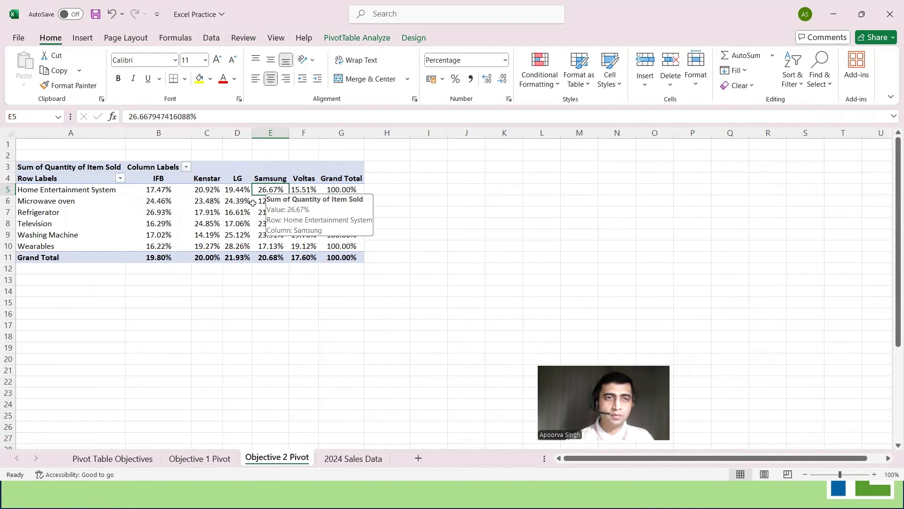